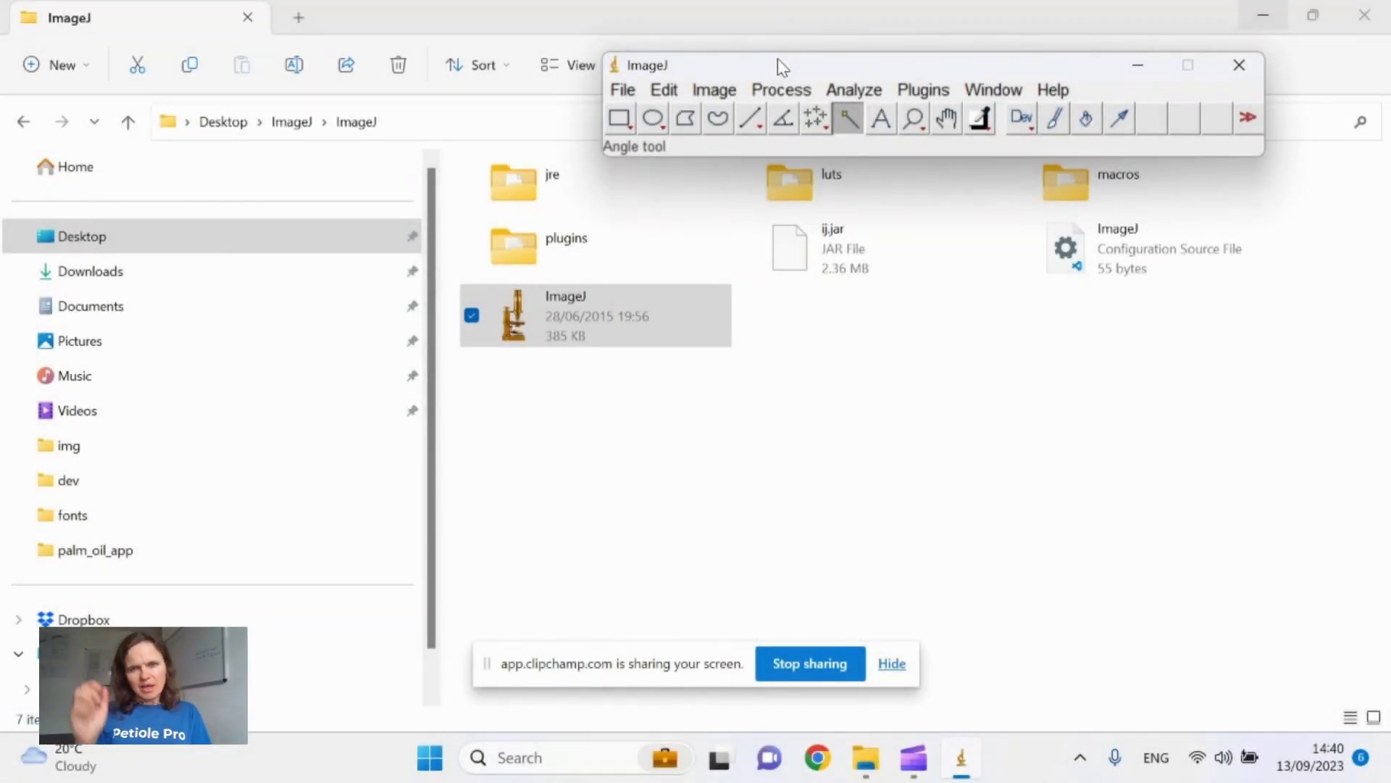
left_click(624, 88)
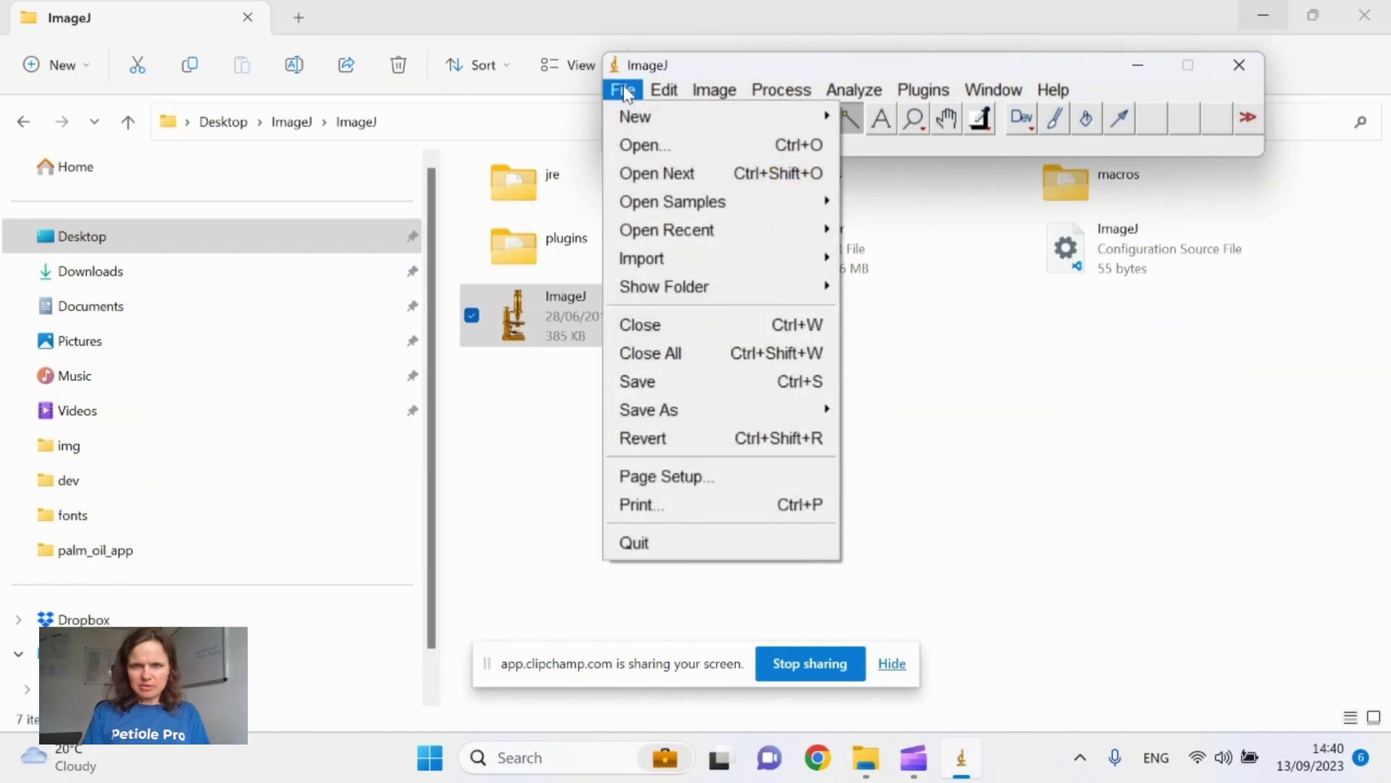
left_click(644, 146)
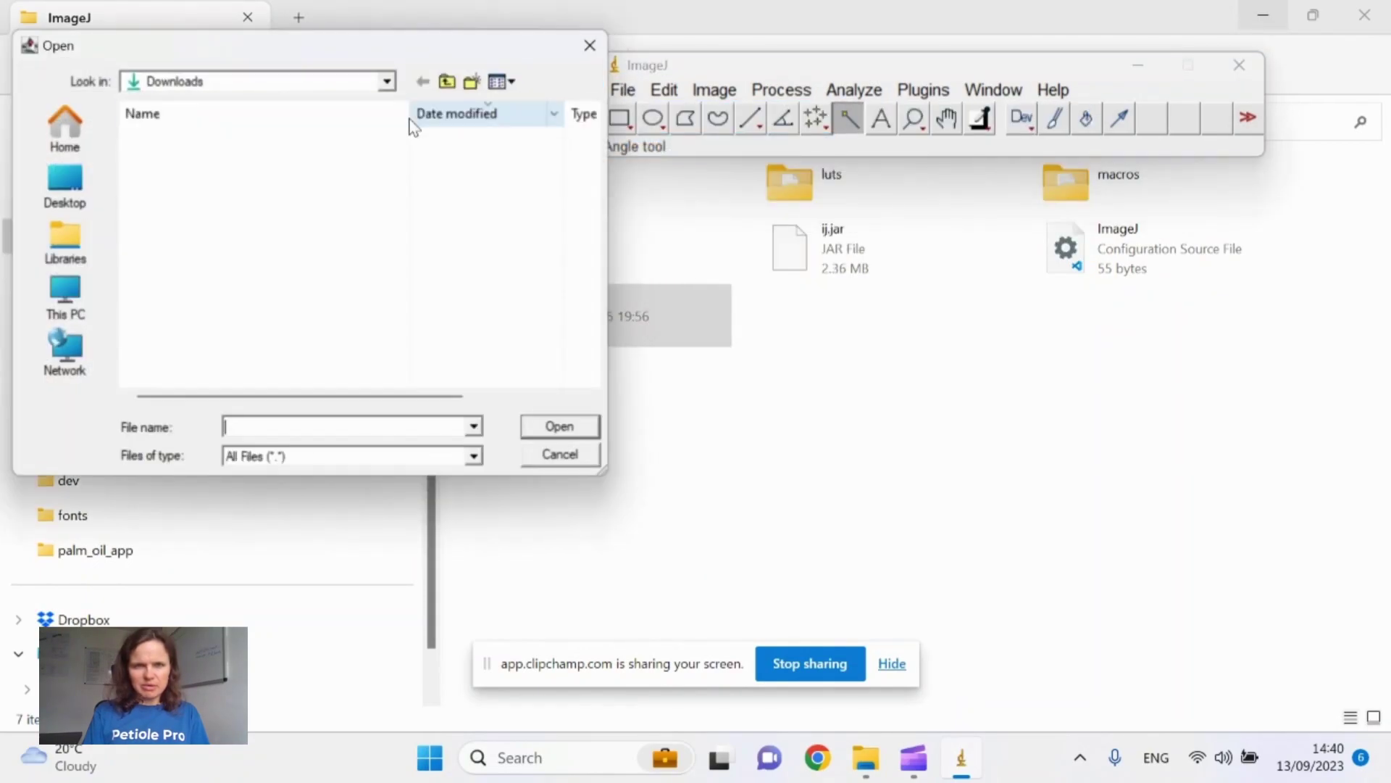
left_click(164, 159)
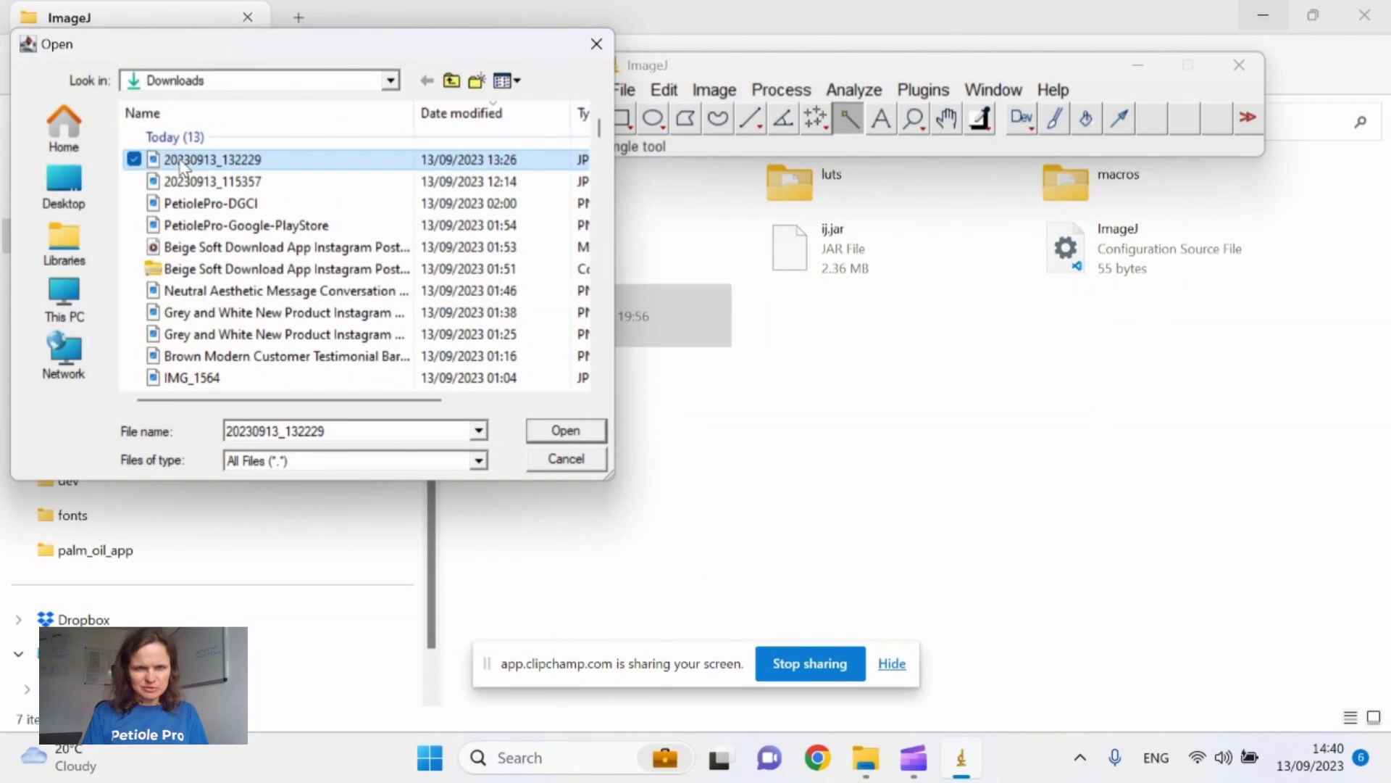
left_click(560, 433)
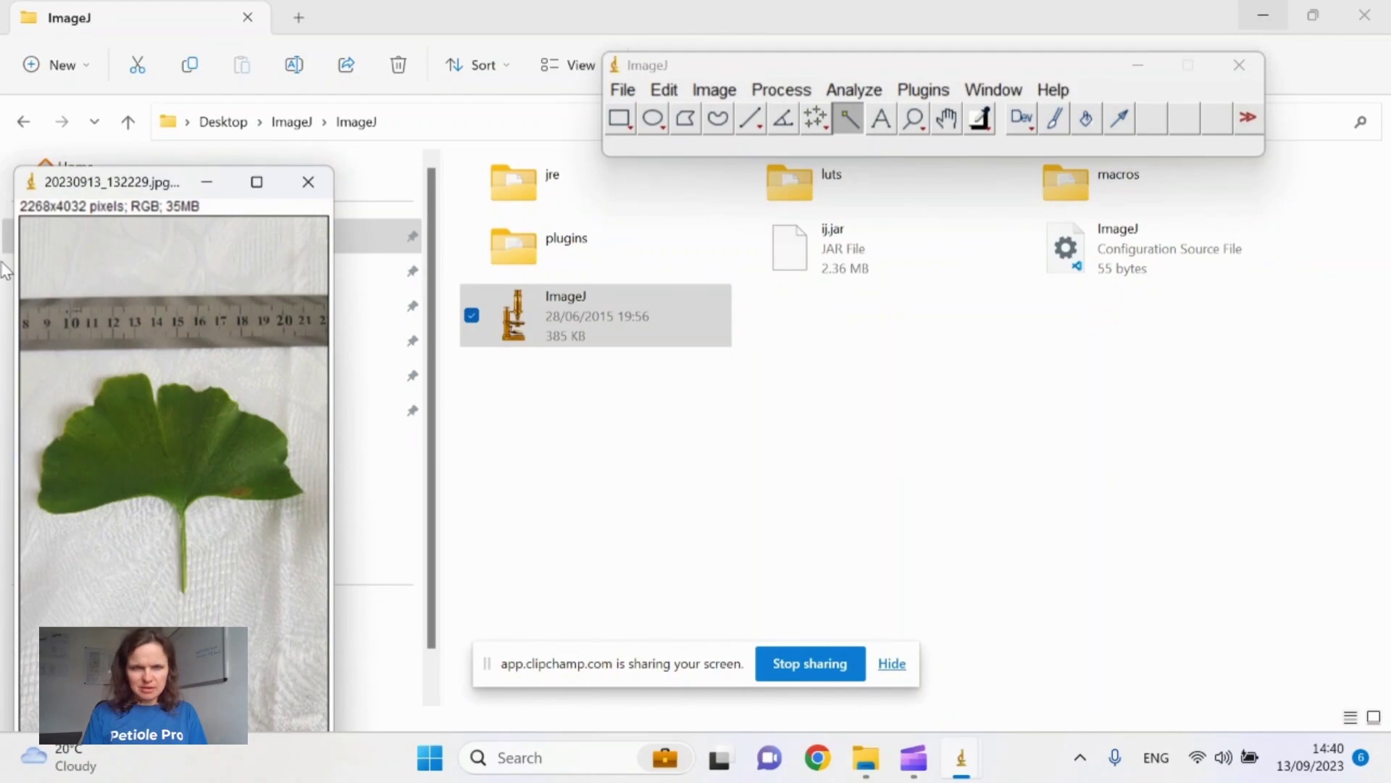
left_click_drag(94, 186, 758, 196)
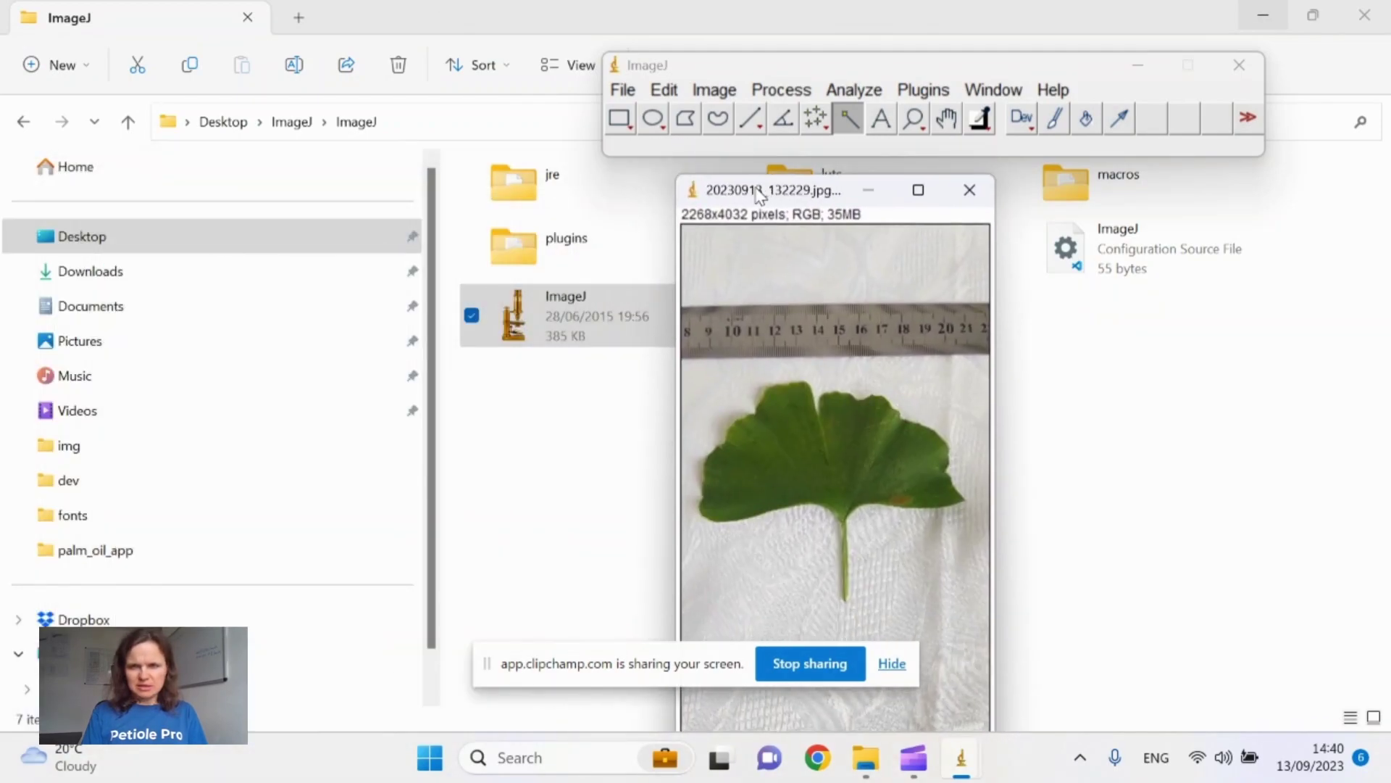
scroll(836, 326, "up", 2)
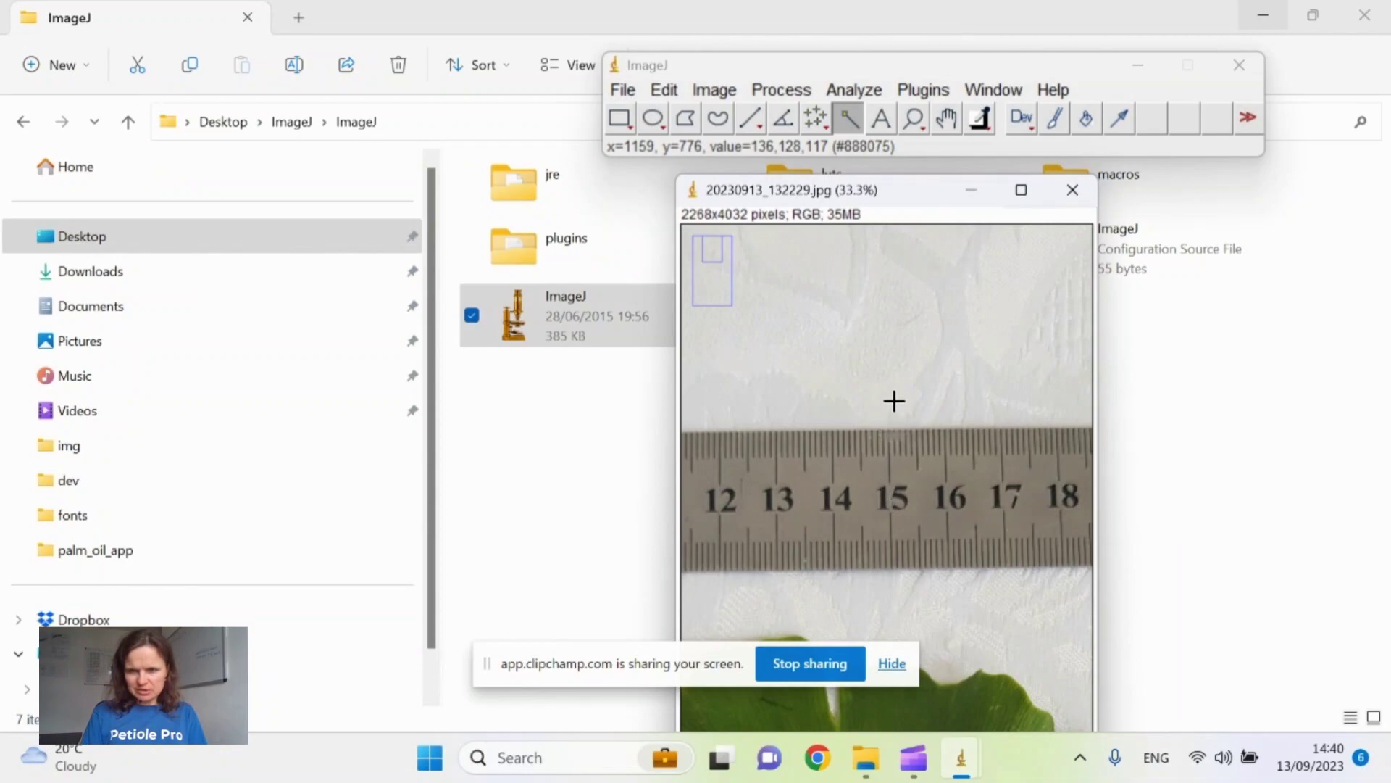
left_click(749, 118)
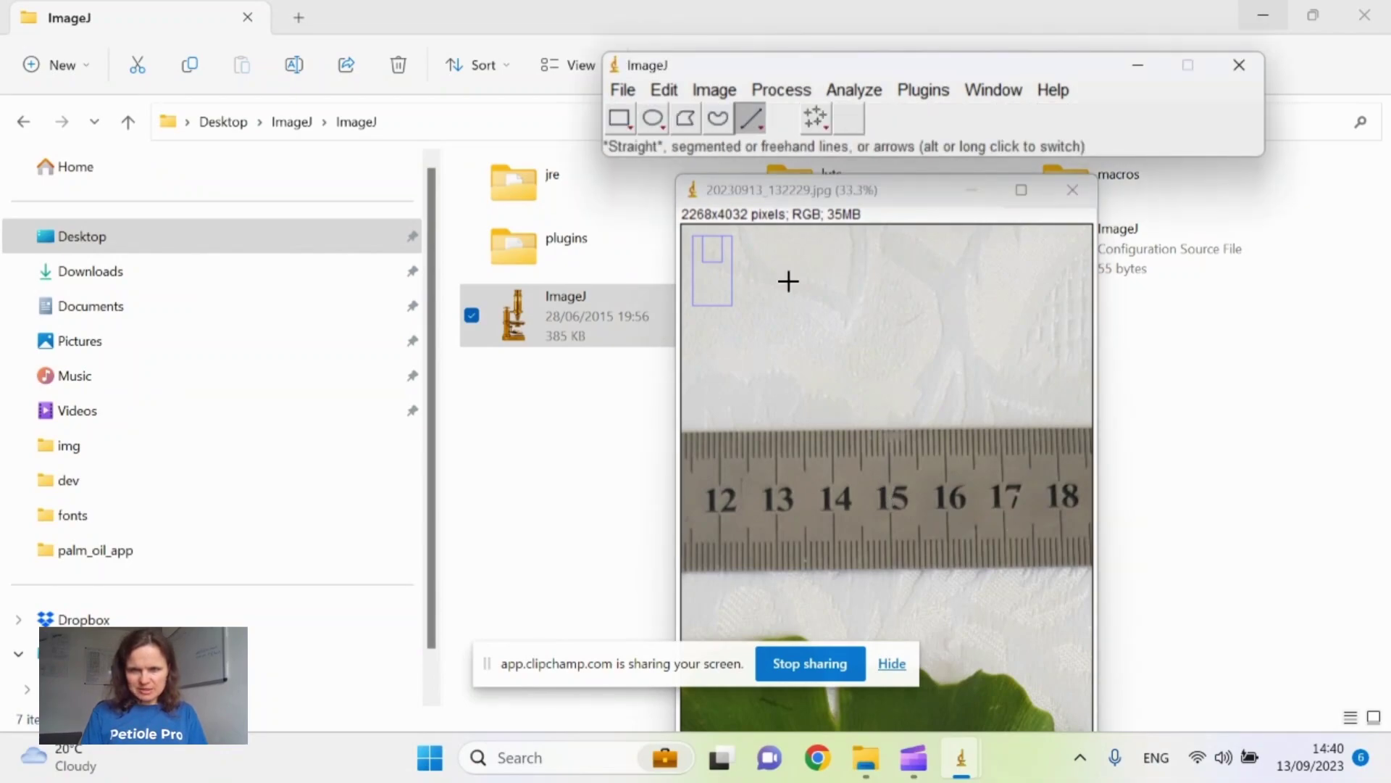
right_click(750, 119)
left_click(805, 133)
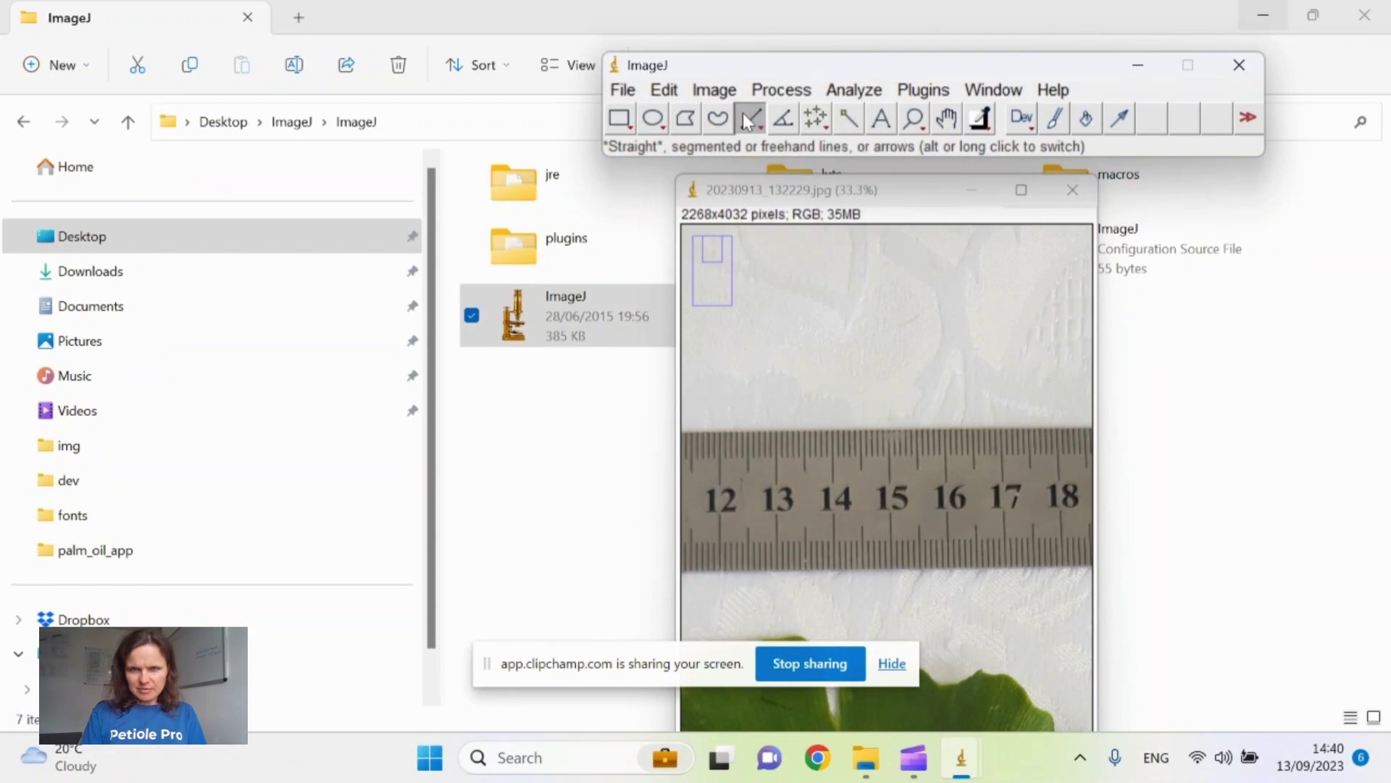
left_click_drag(775, 468, 892, 468)
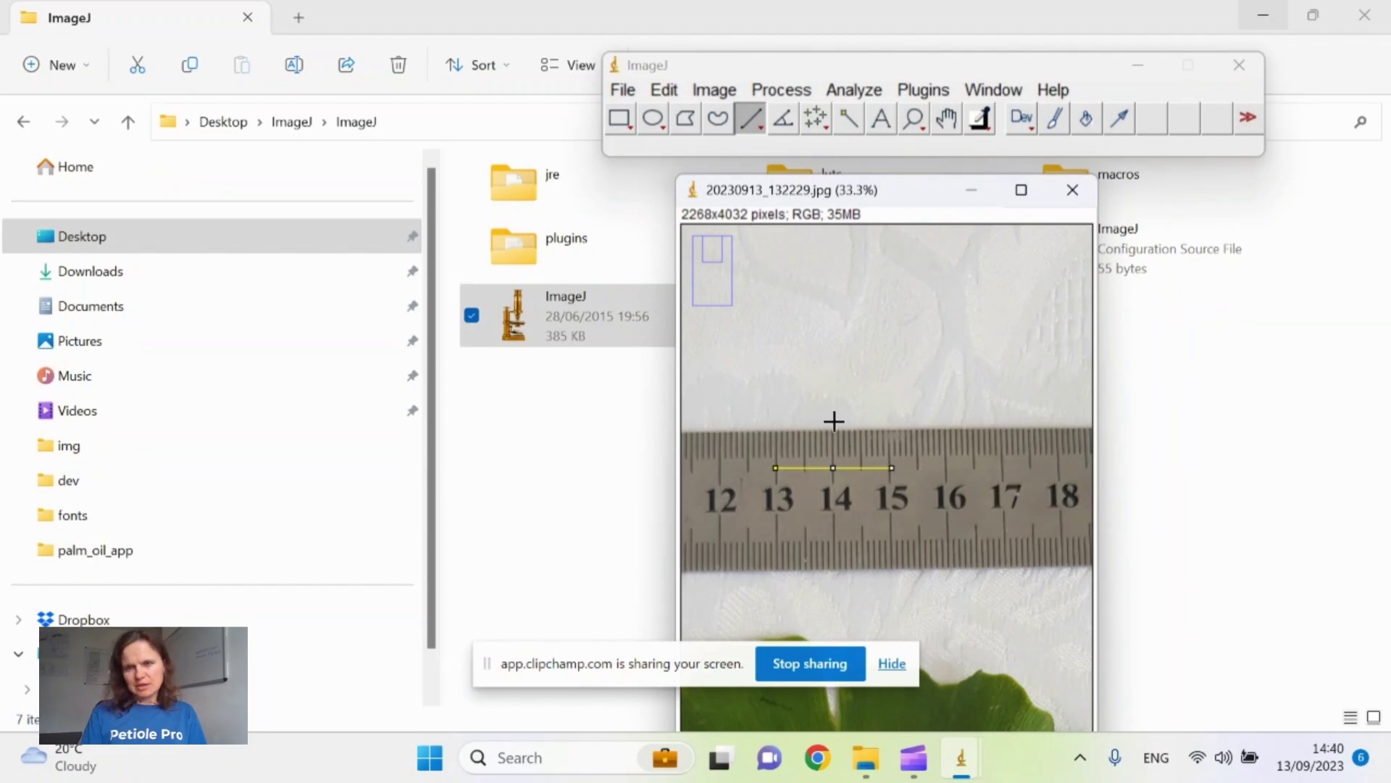
left_click(664, 90)
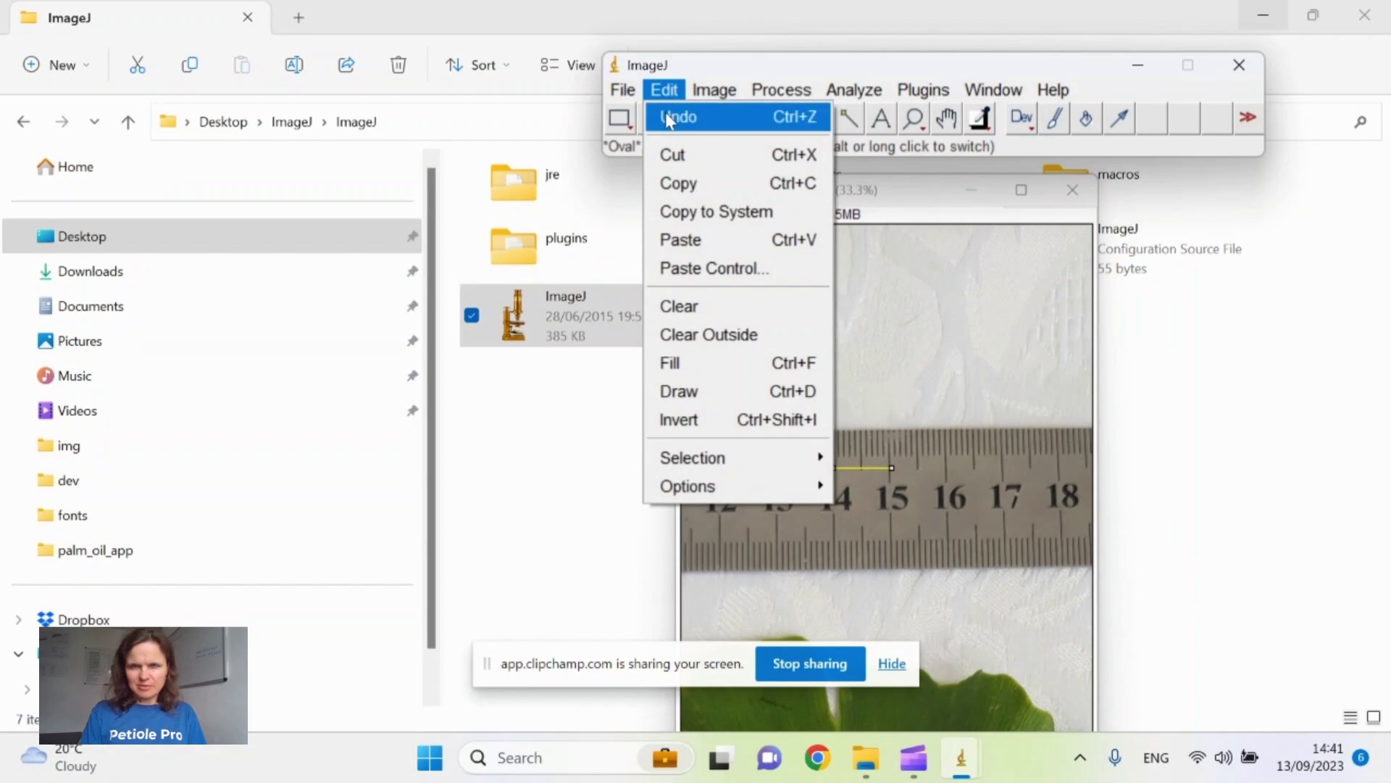
left_click(668, 123)
left_click(665, 90)
left_click(671, 123)
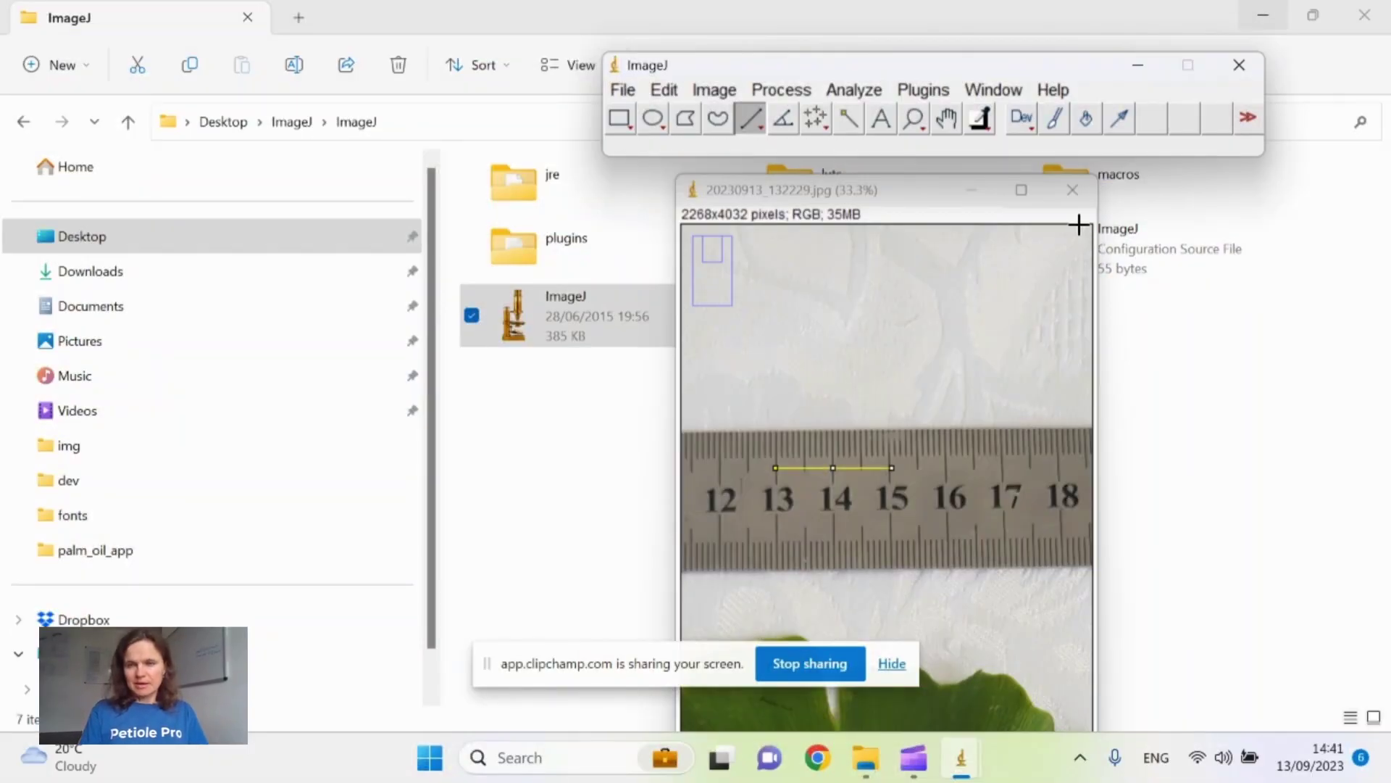
left_click(1072, 191)
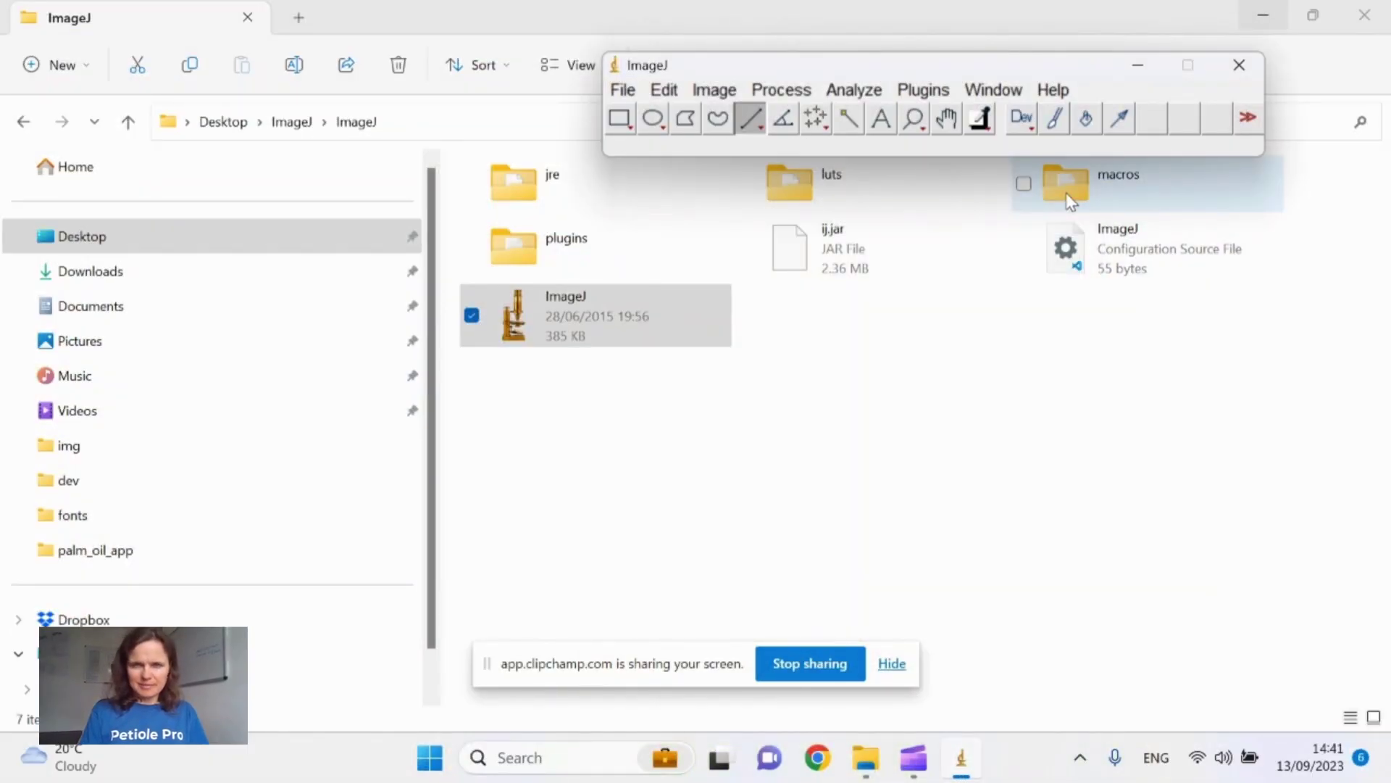
Reopen the leaf photo 20230913_132229 and move its window to the centre-right
left_click(623, 93)
left_click(644, 144)
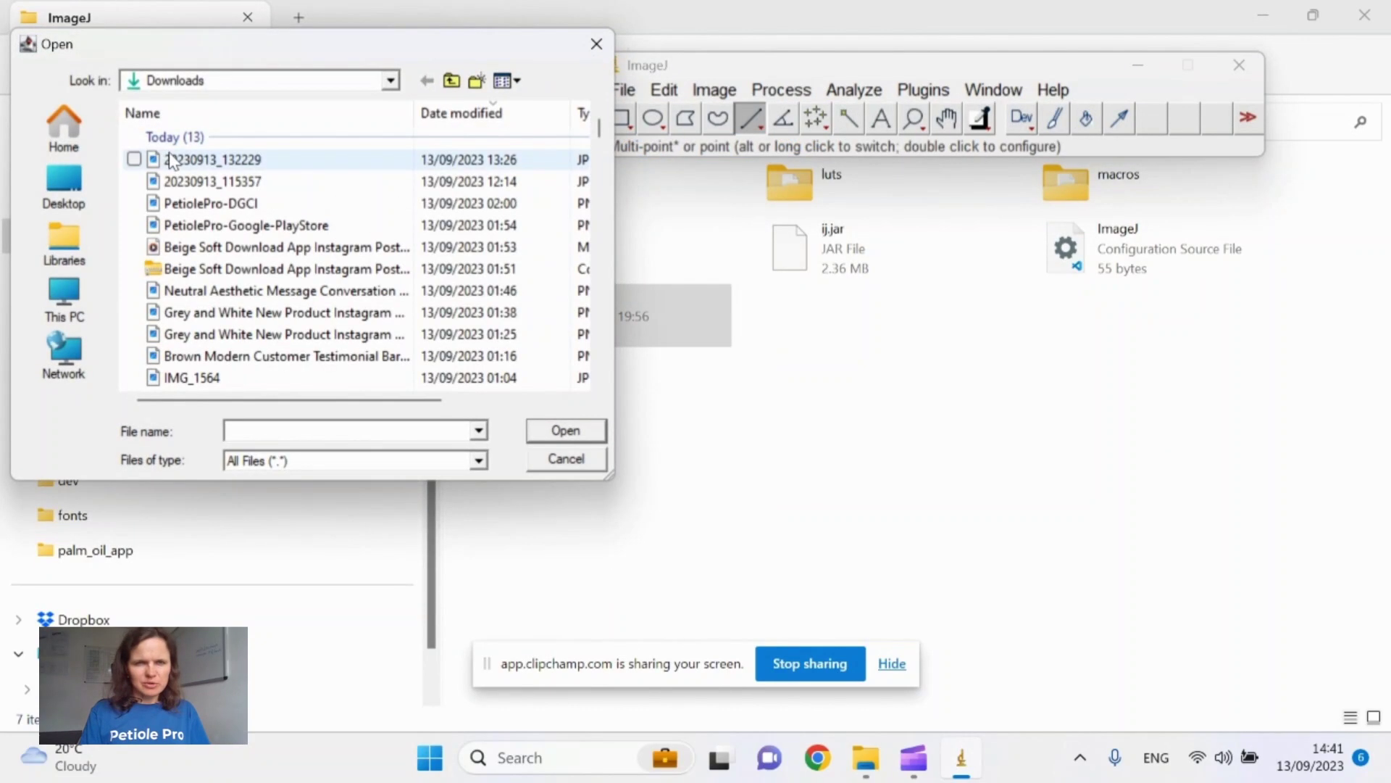
left_click(174, 160)
left_click(565, 431)
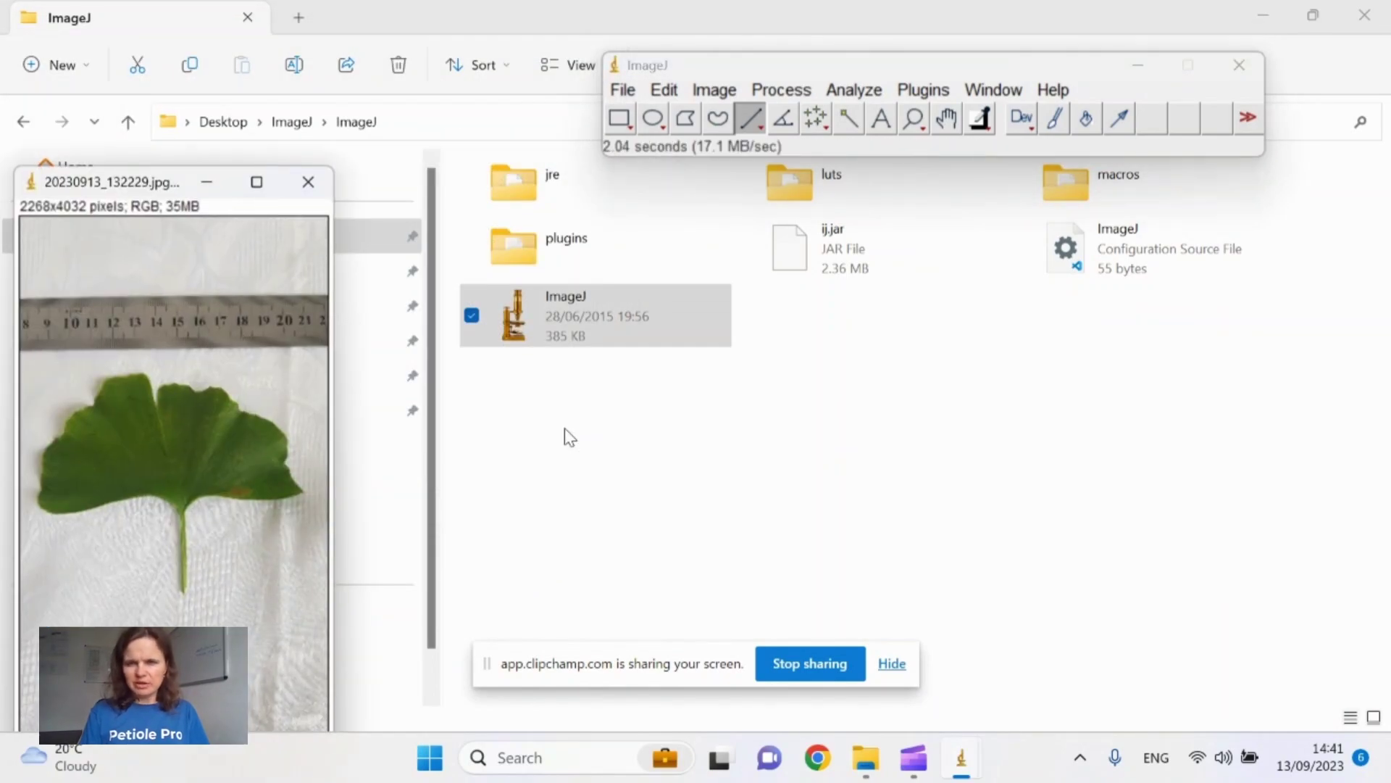
left_click_drag(63, 187, 784, 168)
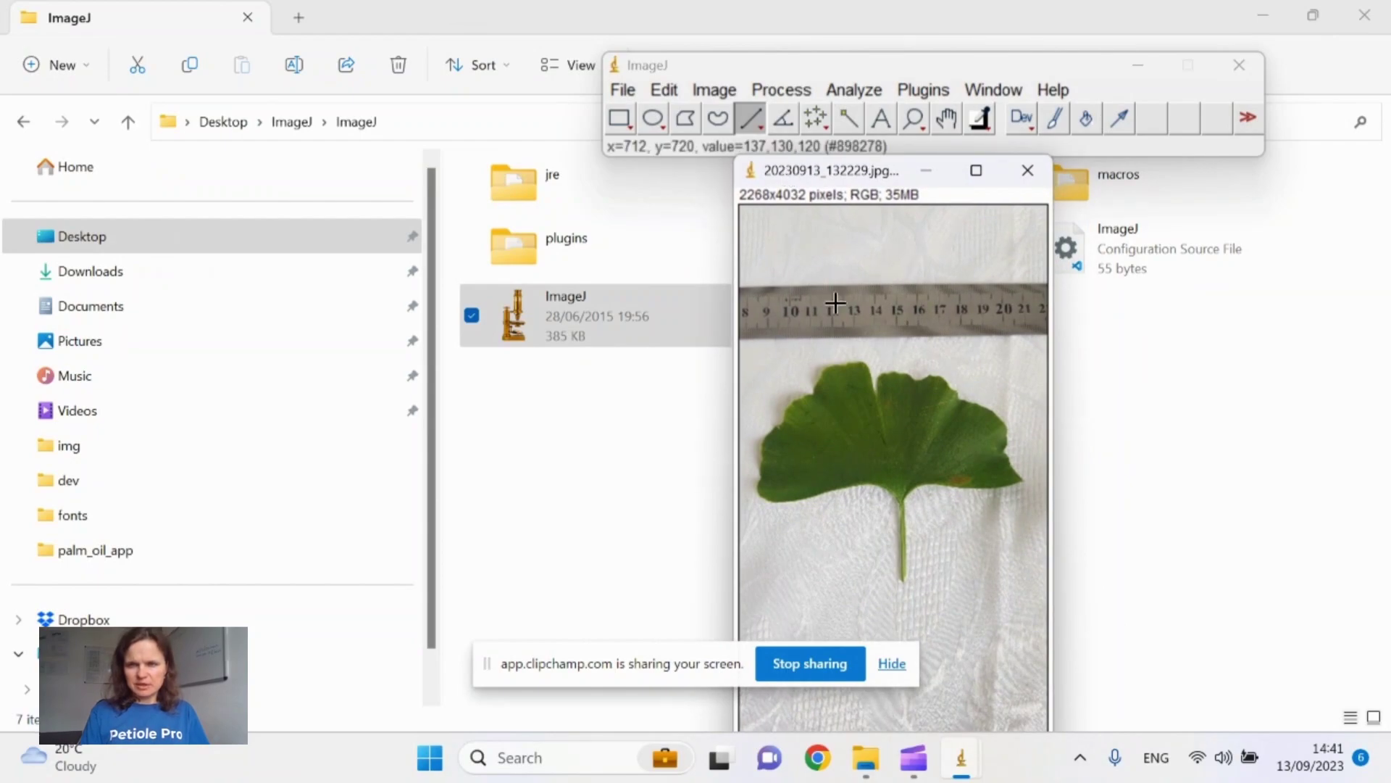
Draw a straight line about 314 pixels long from the 11 to the 13 ruler mark
scroll(832, 301, "up", 4)
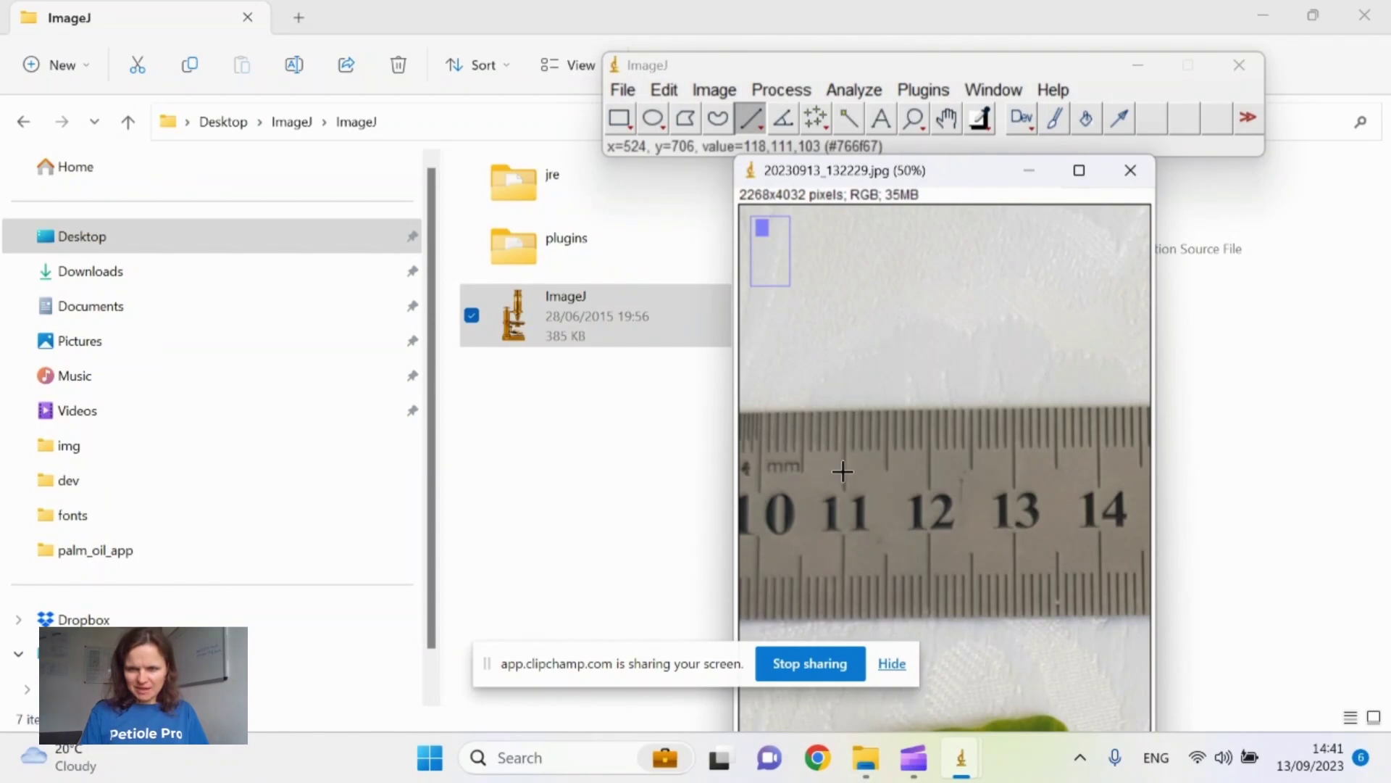
left_click_drag(844, 472, 1016, 471)
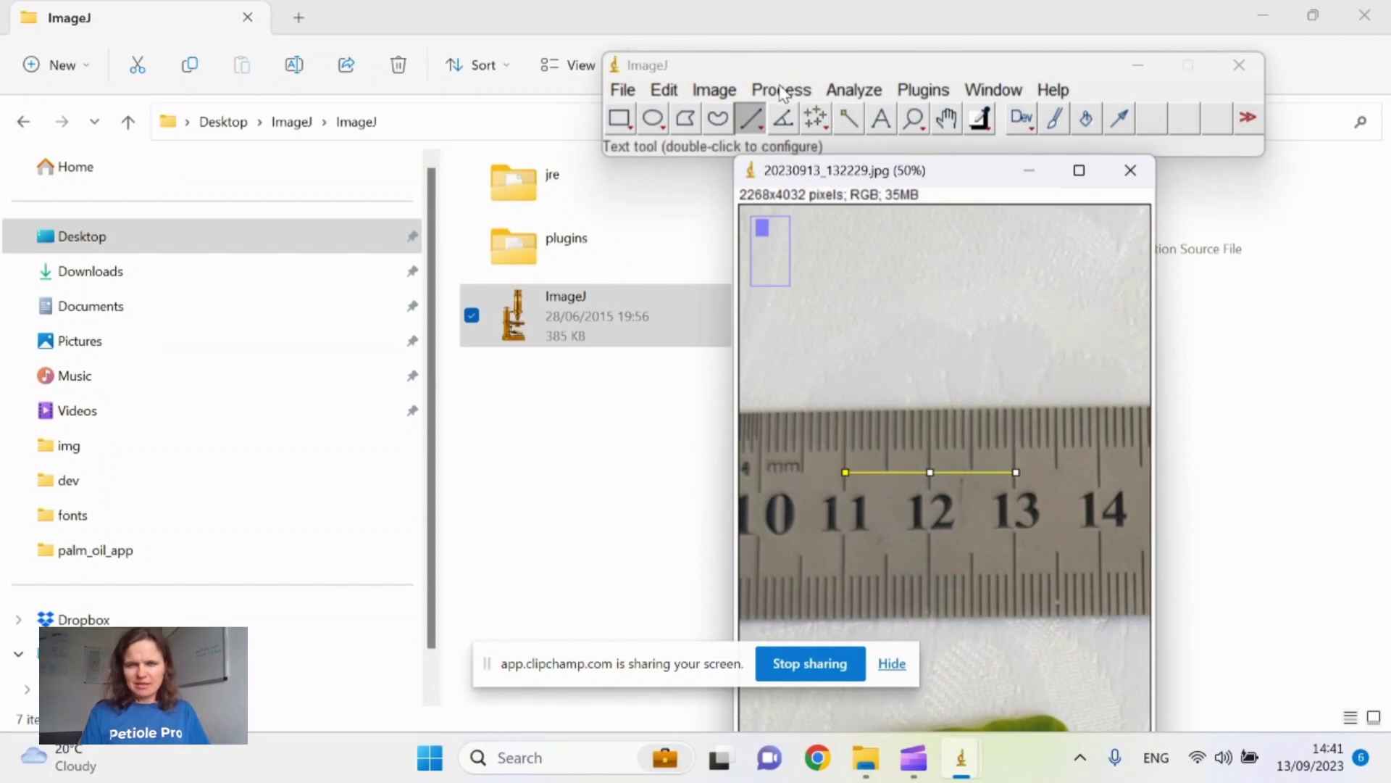
left_click(853, 97)
left_click(872, 324)
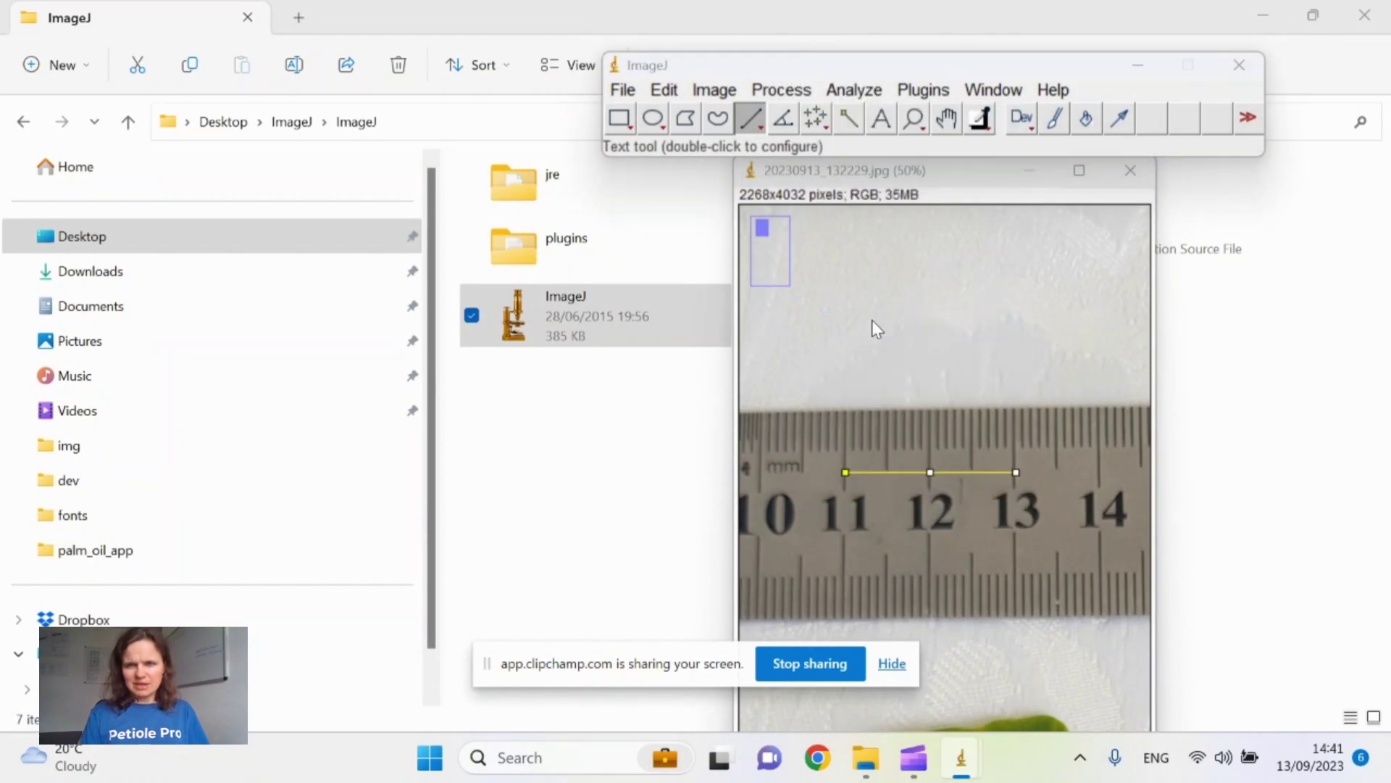
Set the scale to a known distance of 2 cm, giving 157 pixels/cm
double_click(754, 192)
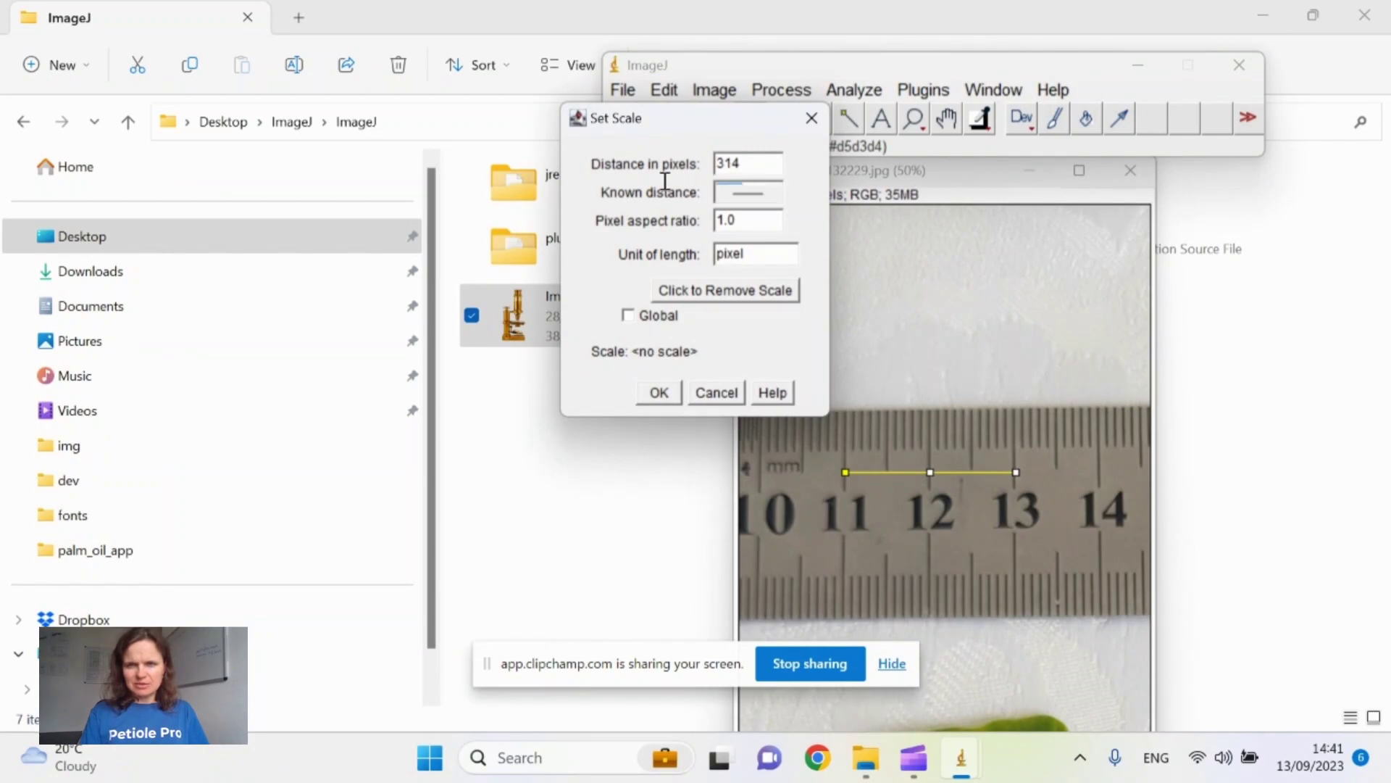
type("2")
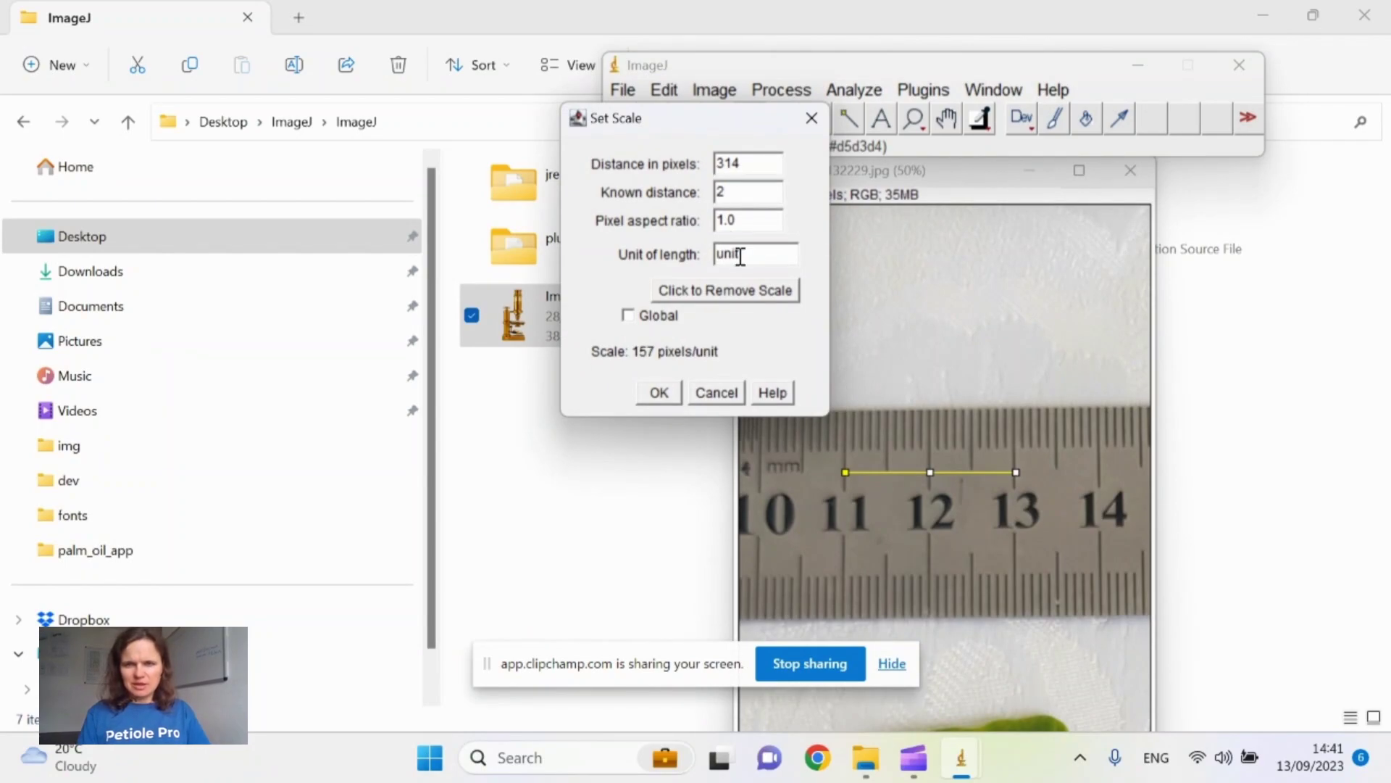
left_click_drag(752, 254, 708, 253)
type("cm")
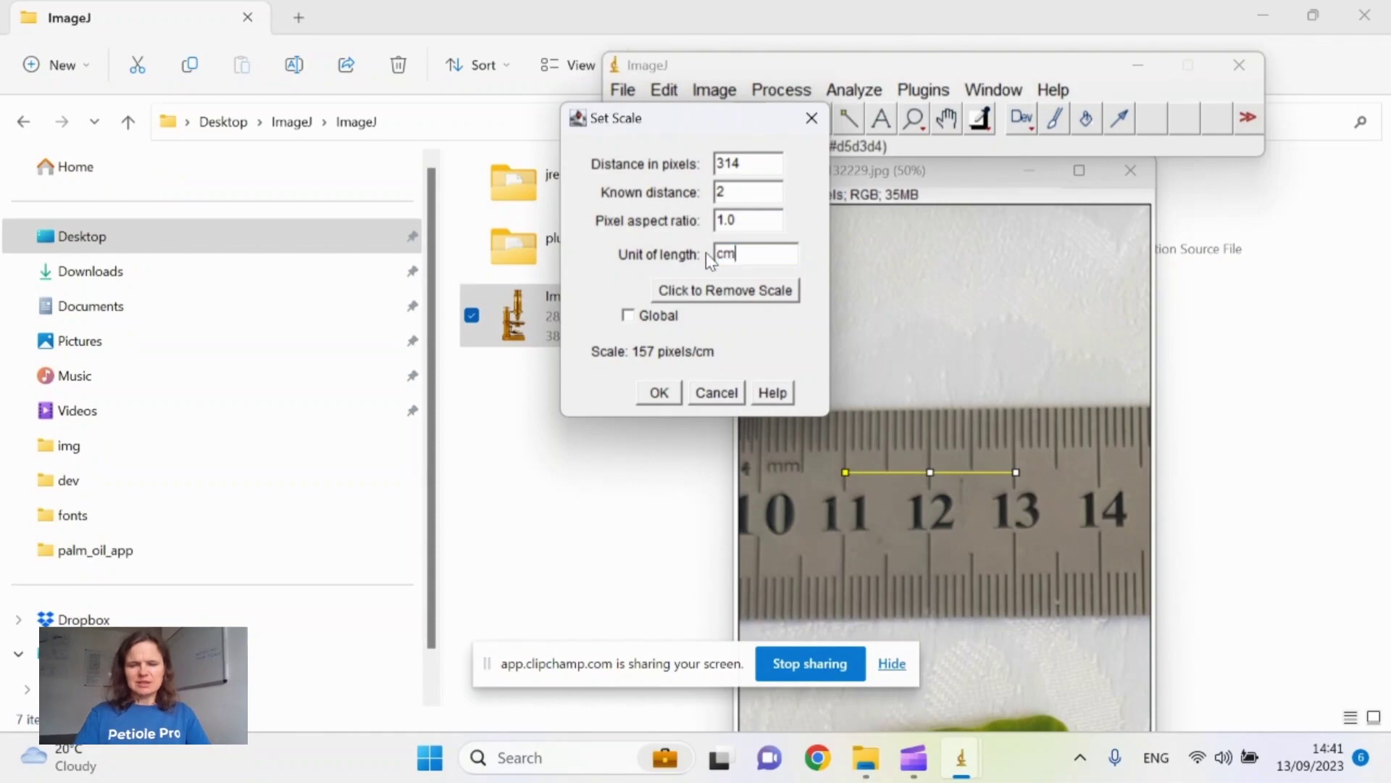
left_click(659, 392)
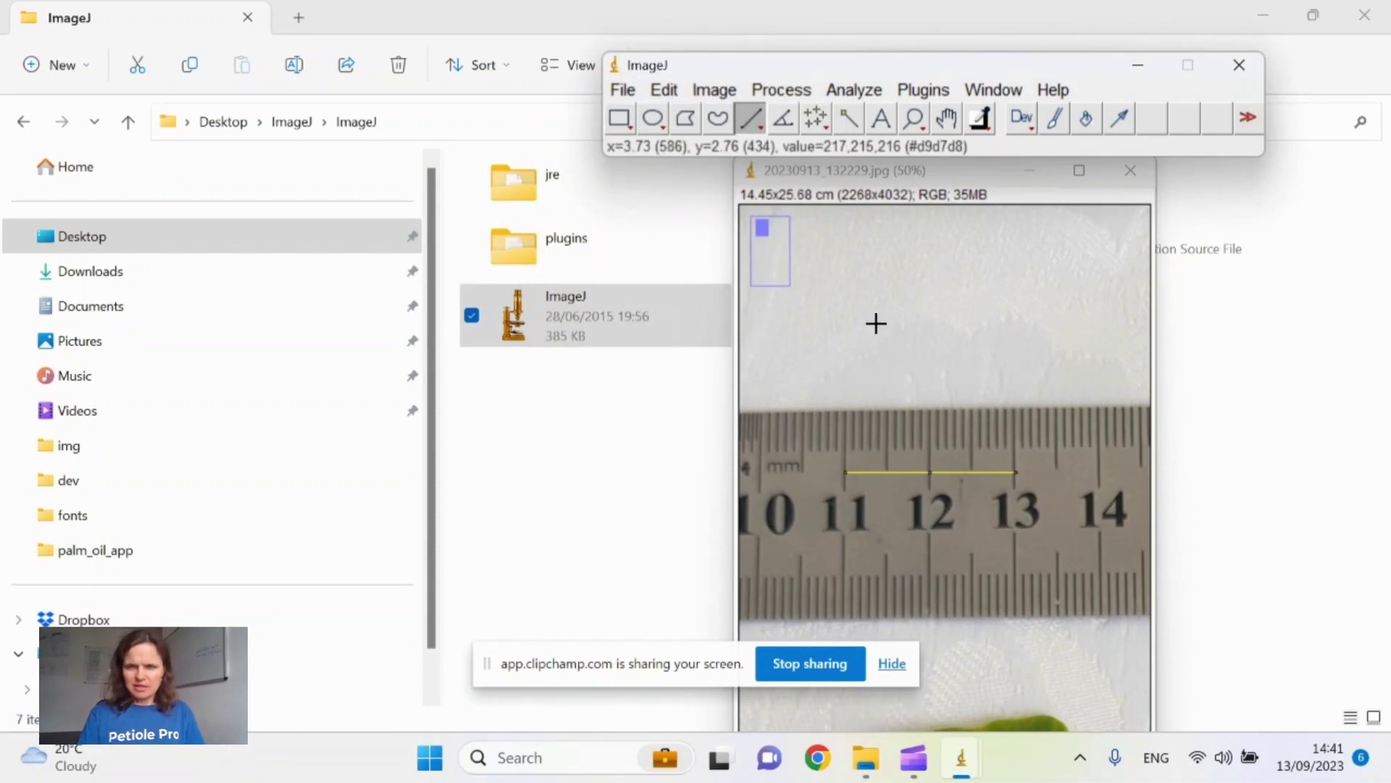
Remove the measuring line and zoom out so the whole leaf is visible
key("minus")
left_click(876, 323)
key("minus")
key("minus")
key("minus")
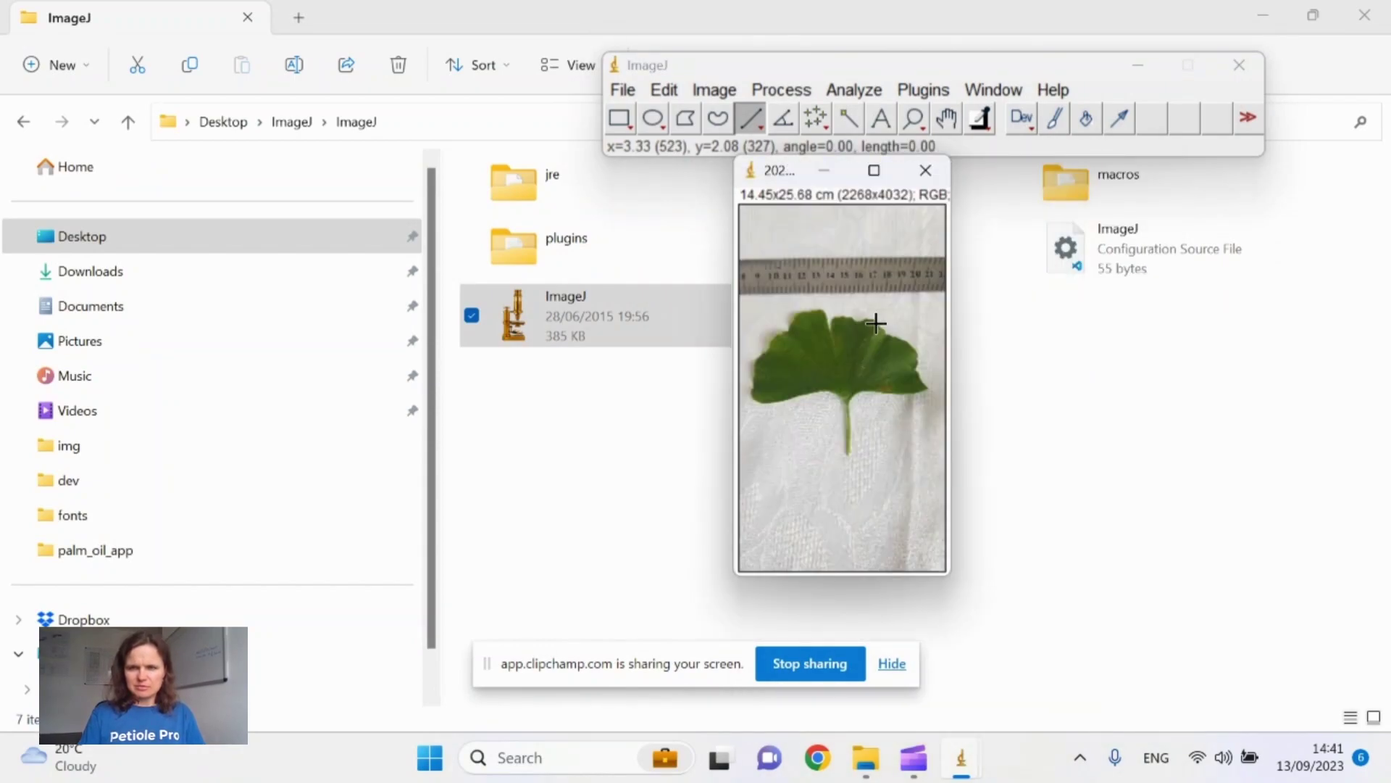
left_click(713, 89)
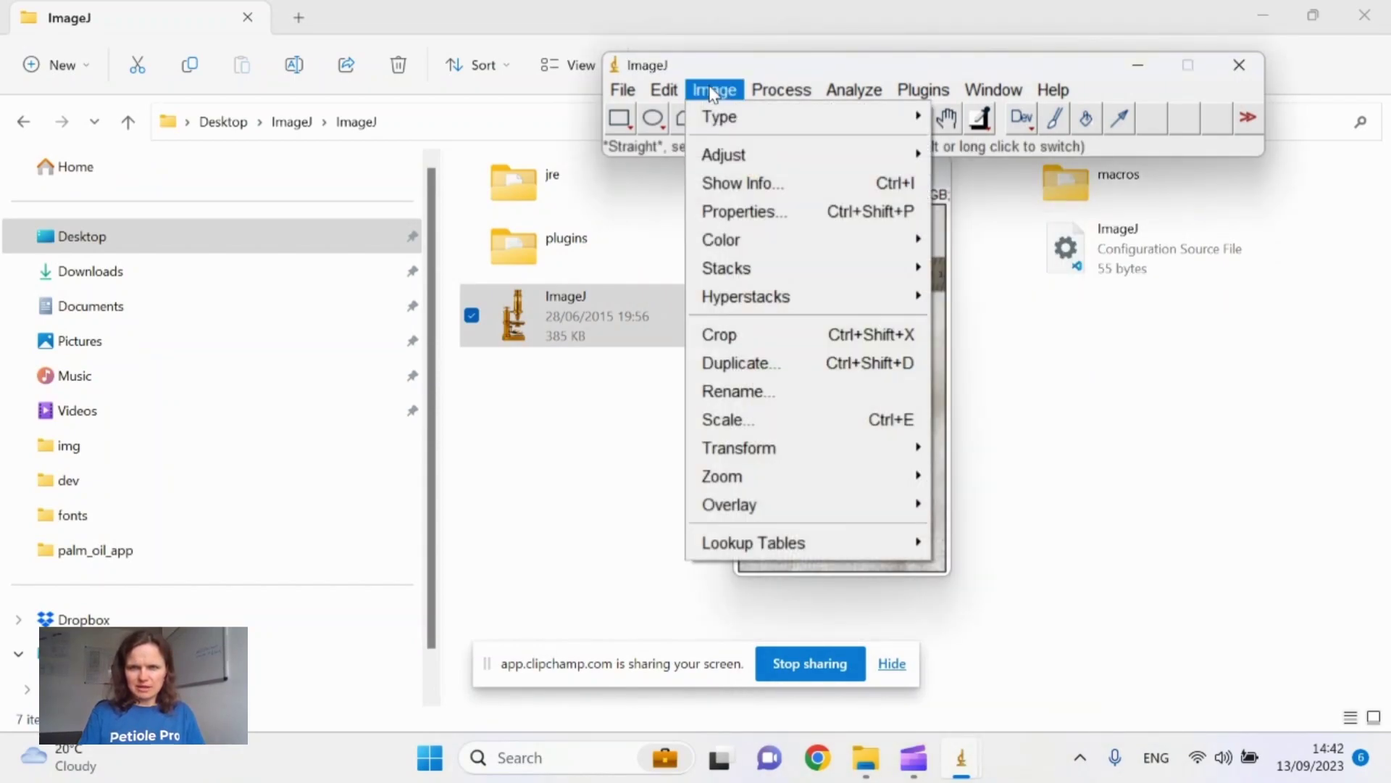
Convert the leaf photo to 8-bit grayscale
mouse_move(894, 116)
left_click(964, 118)
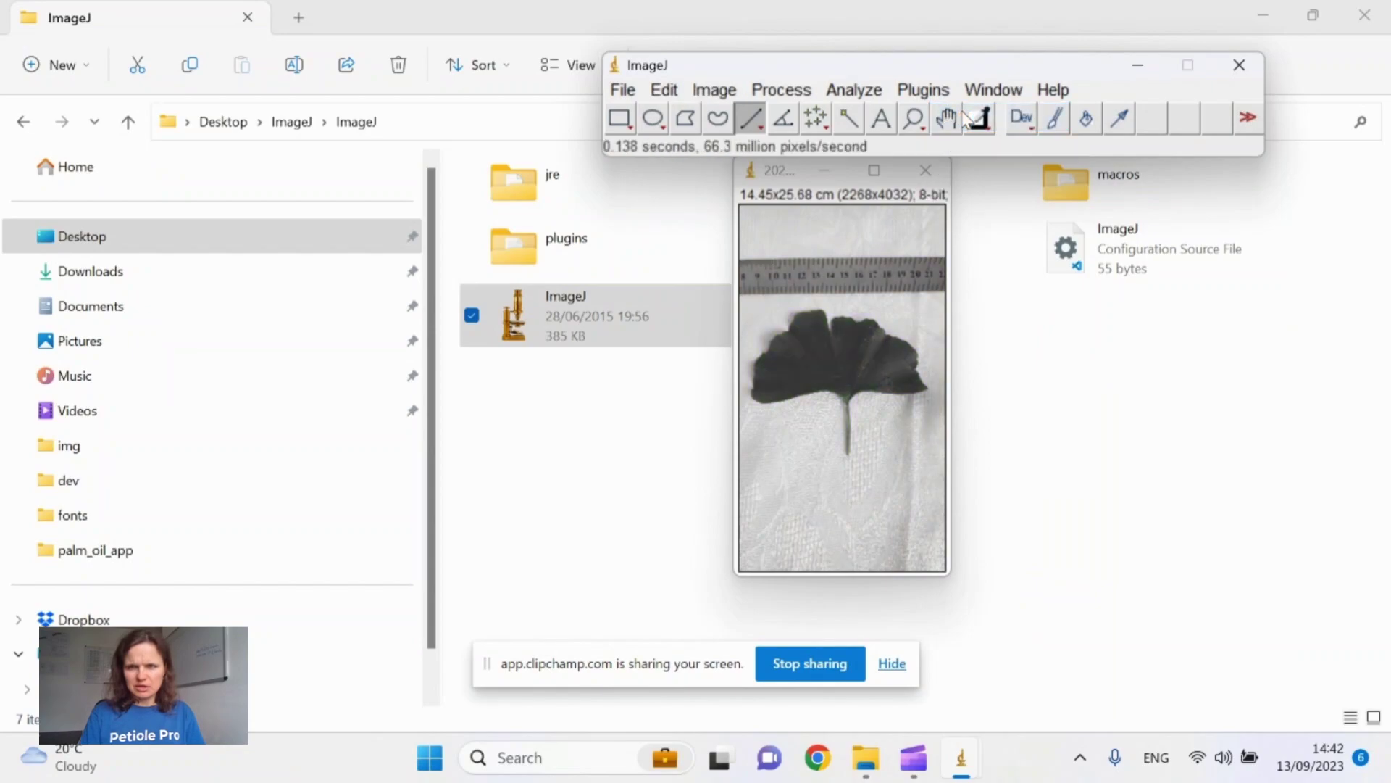
left_click(738, 93)
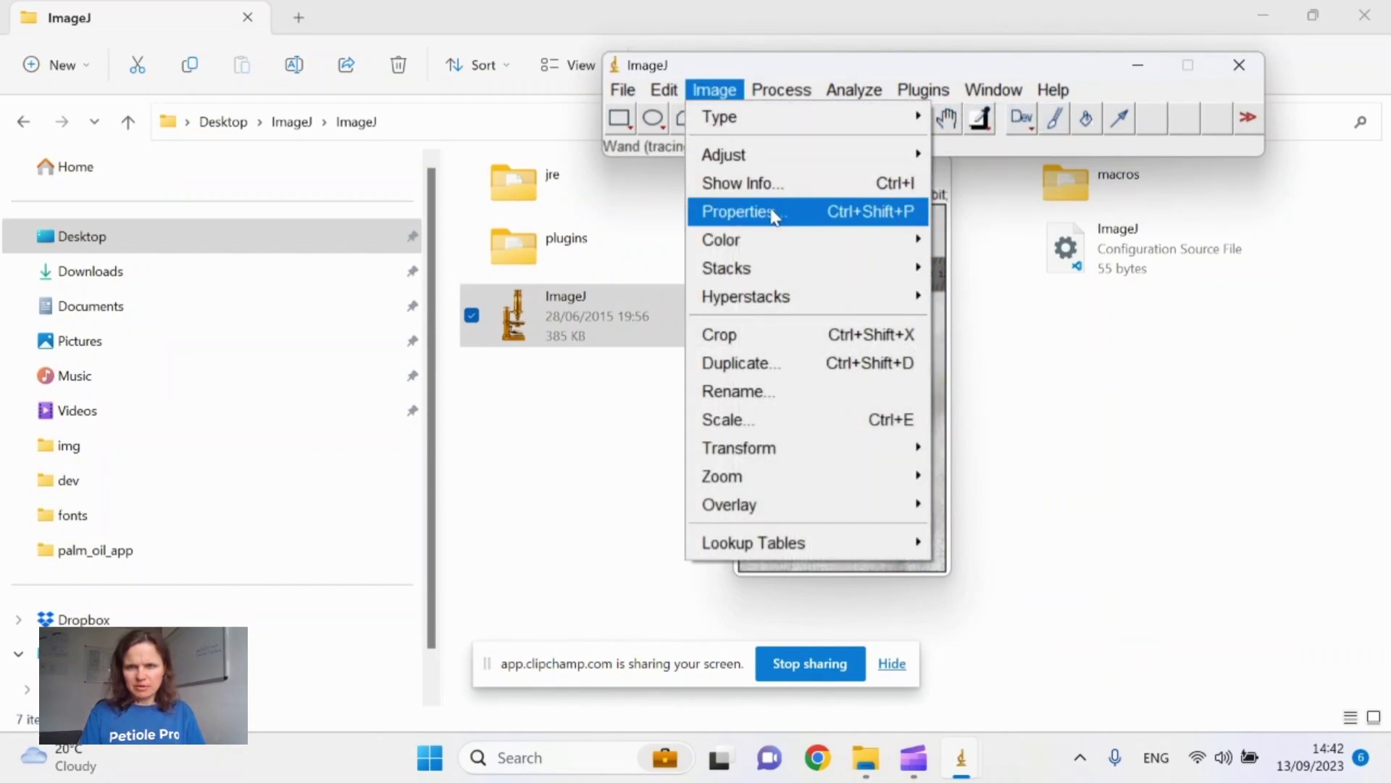
Threshold the leaf photo at 120–255 so the background shows red, then close the dialog
mouse_move(790, 158)
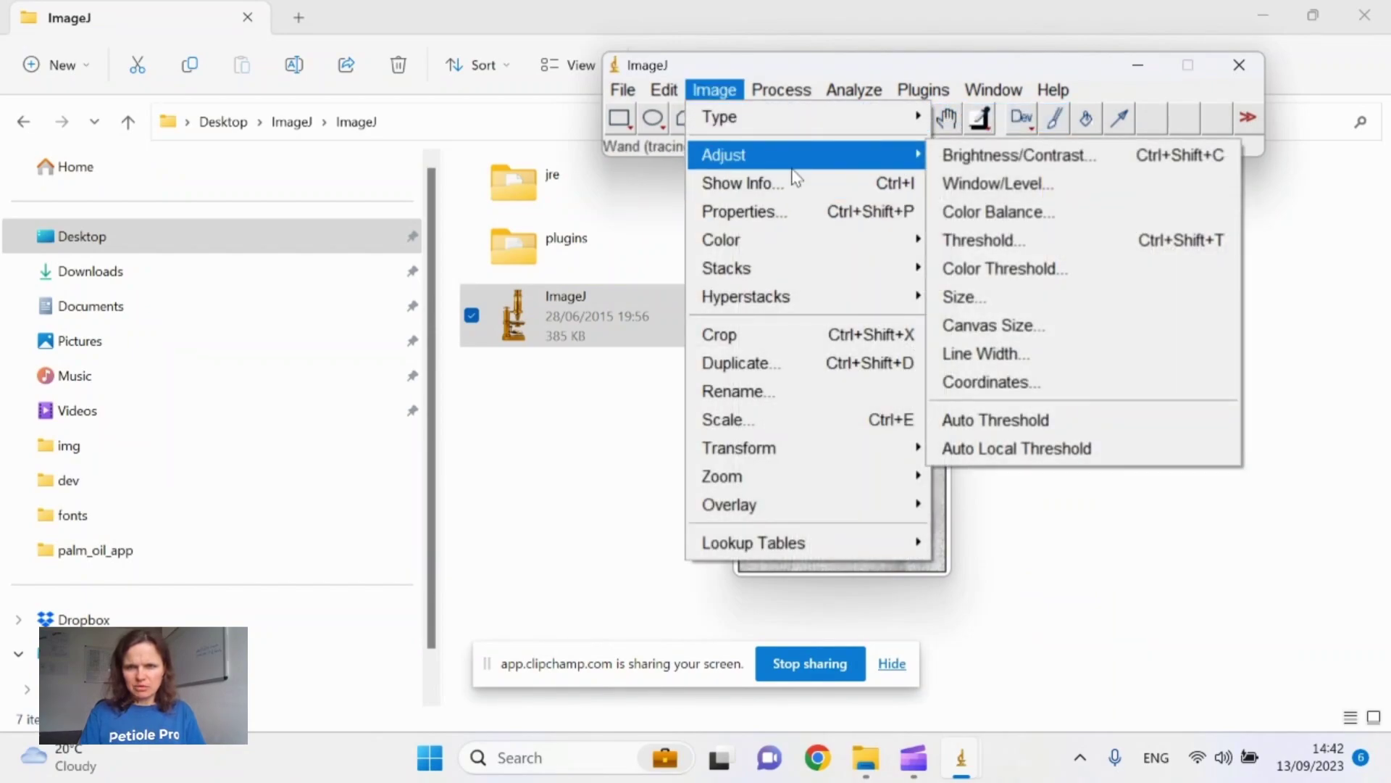
left_click(994, 236)
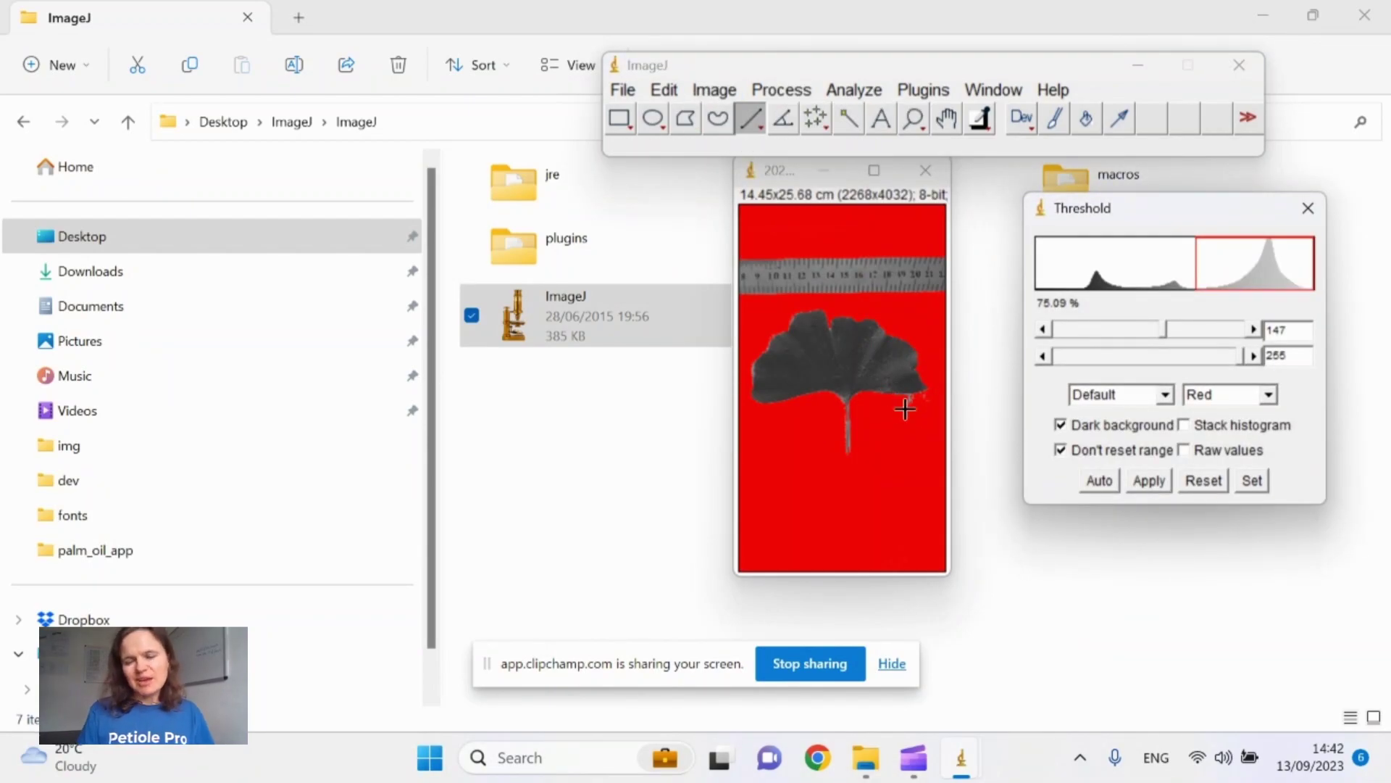
key("plus")
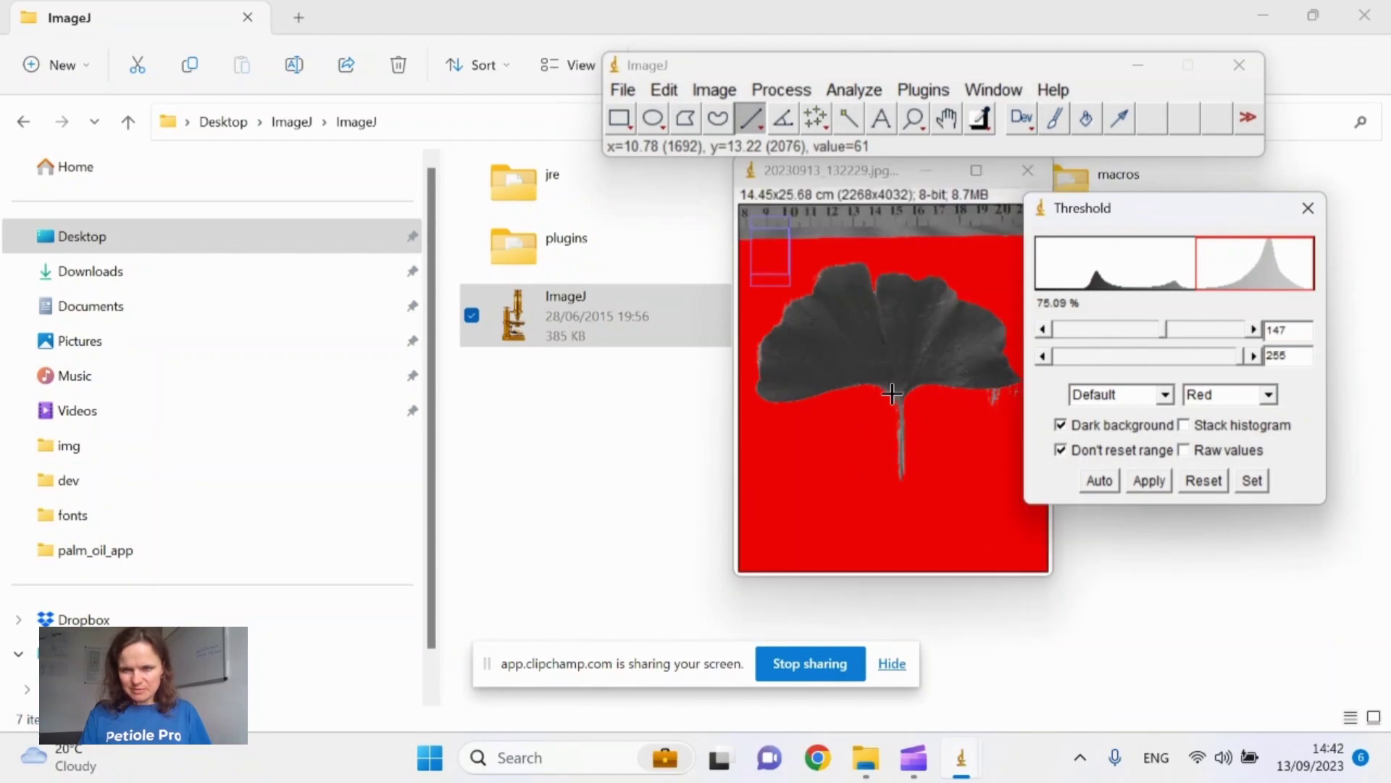
key("plus")
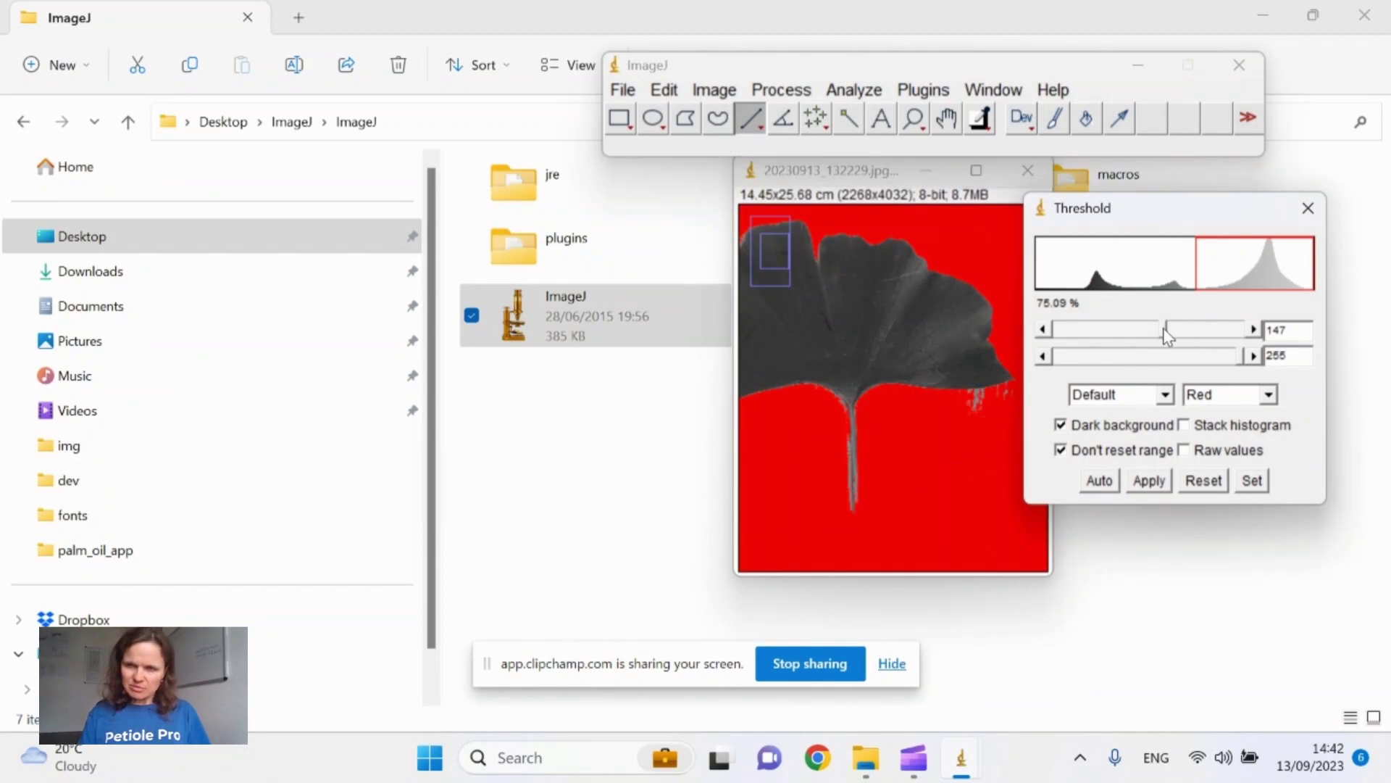
left_click_drag(1166, 333, 1151, 332)
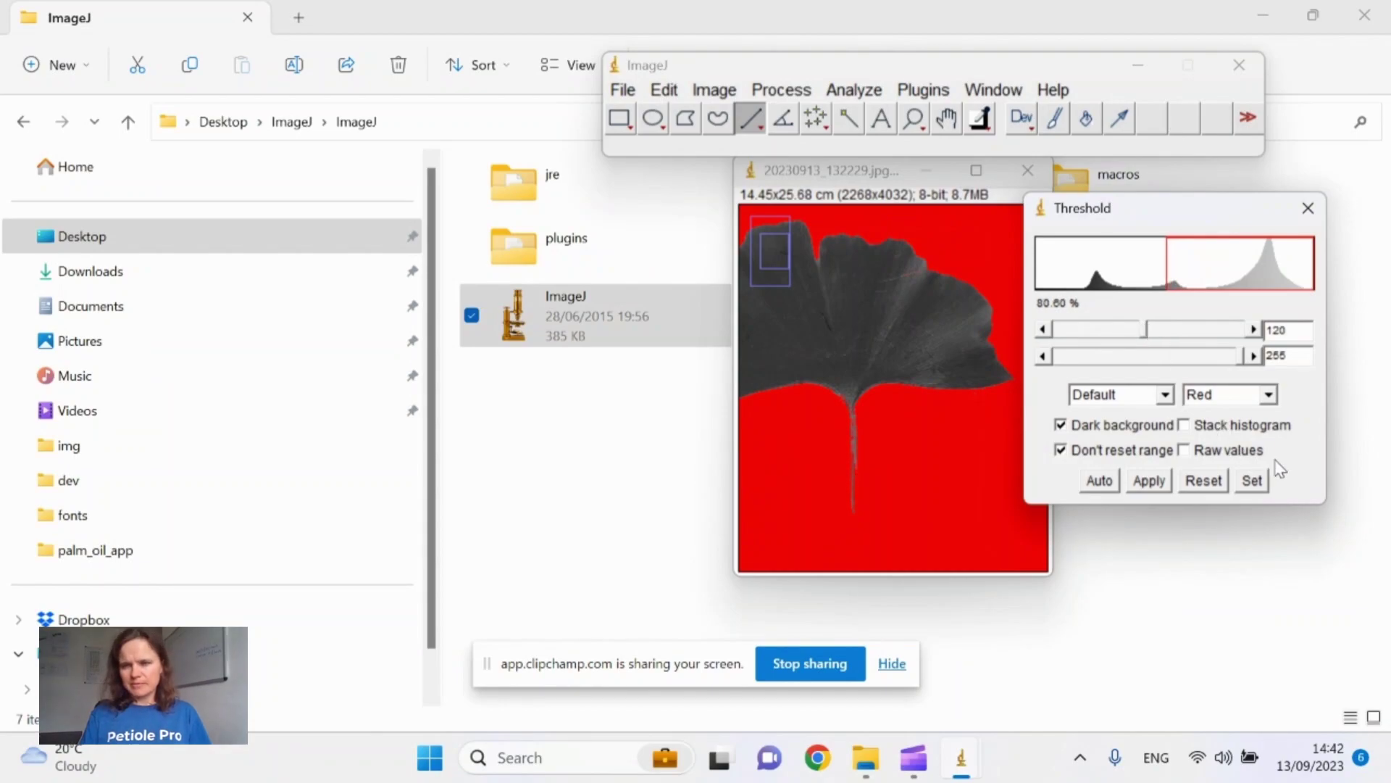
left_click(1308, 208)
left_click(854, 89)
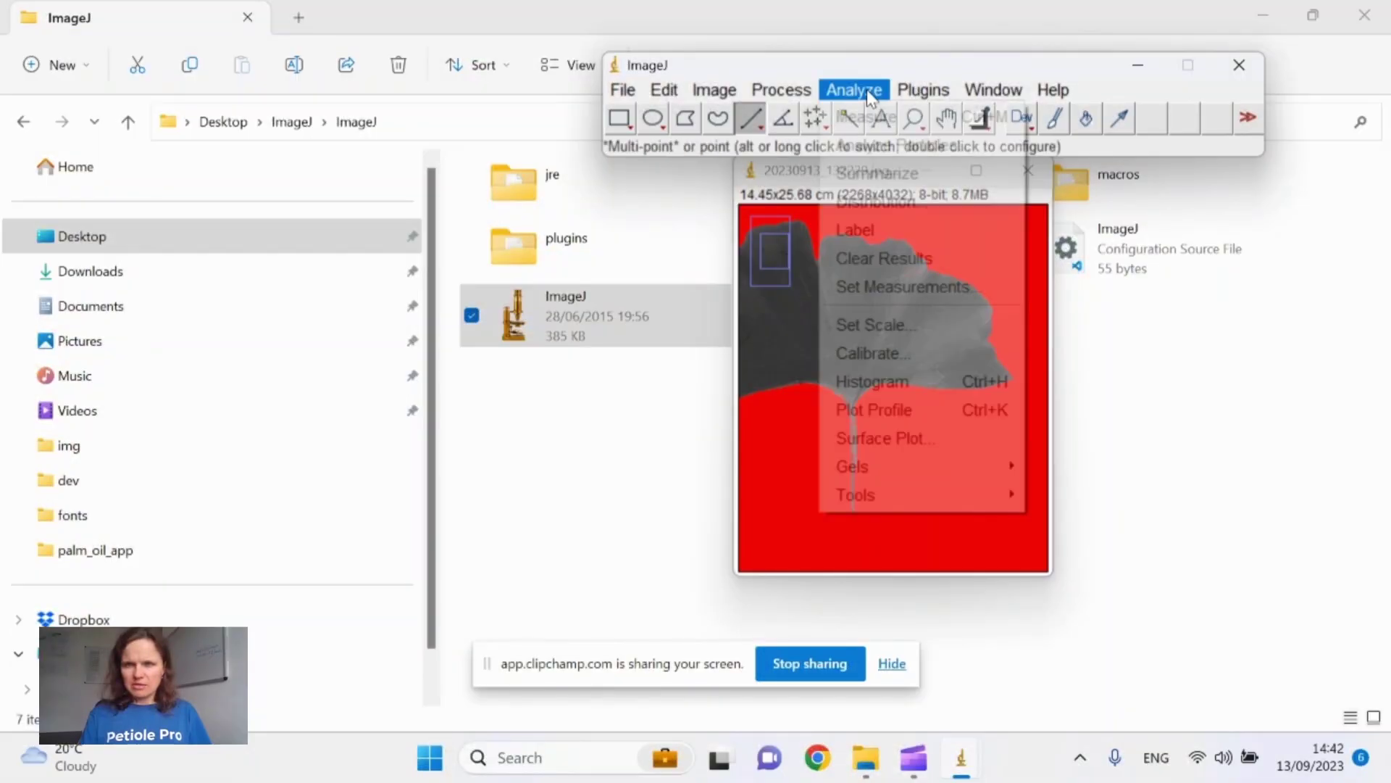
Open the ROI Manager with Show All and Labels turned on
mouse_move(980, 496)
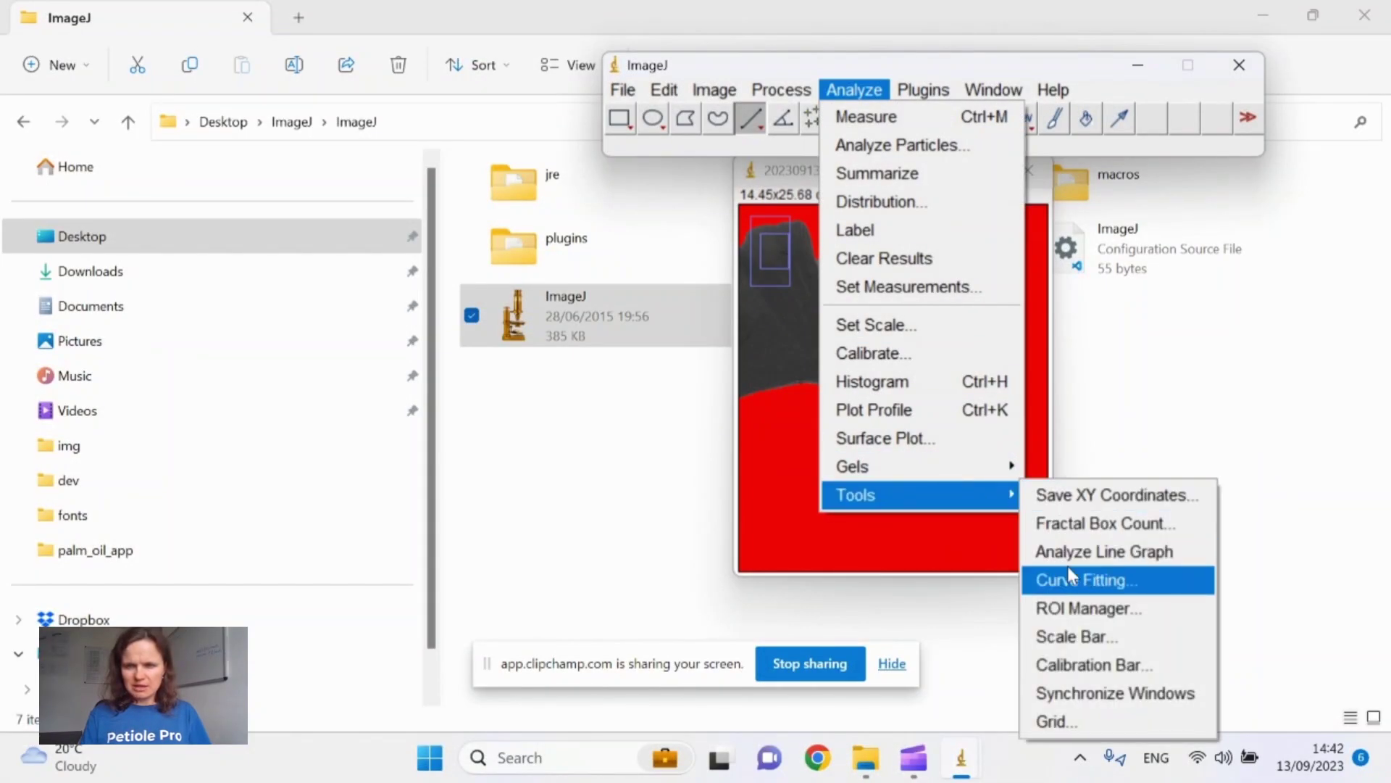
left_click(1067, 609)
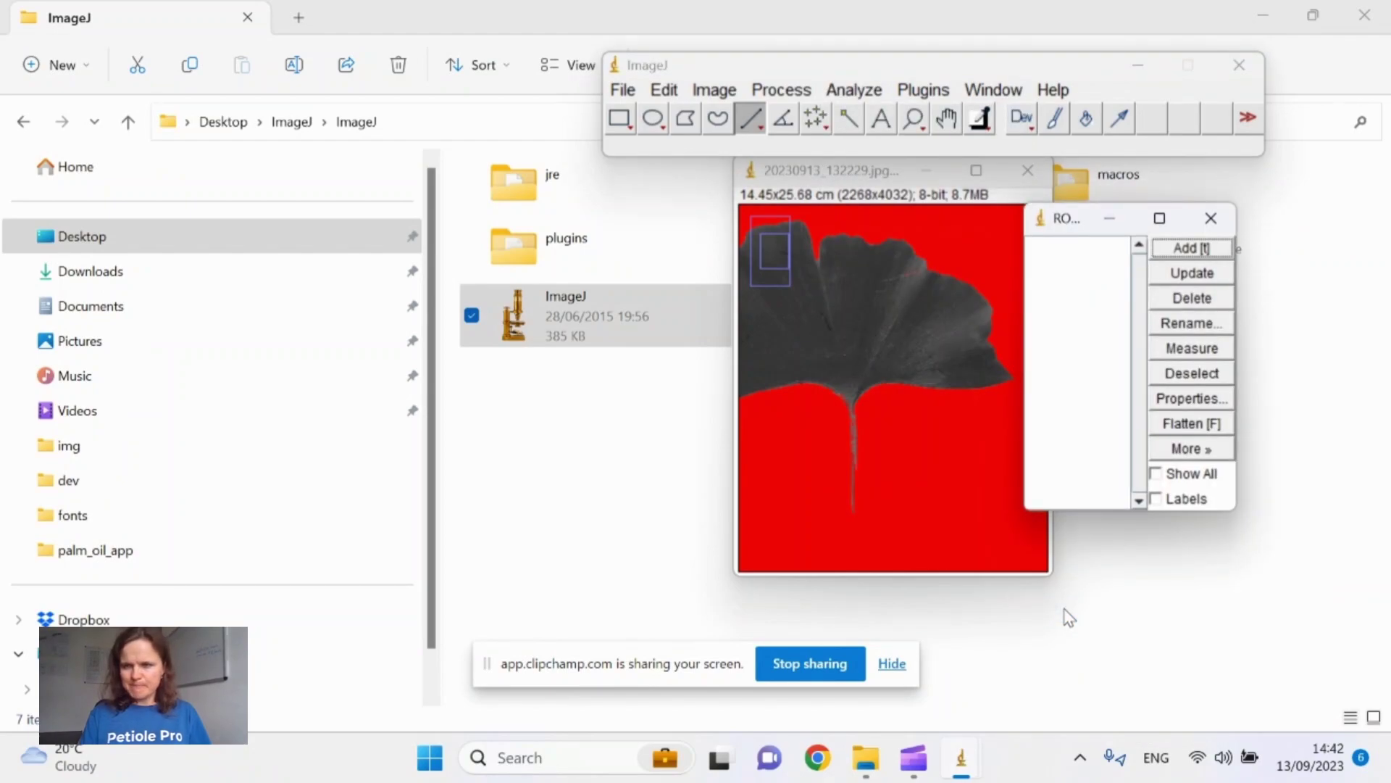
left_click(1157, 474)
left_click(1156, 499)
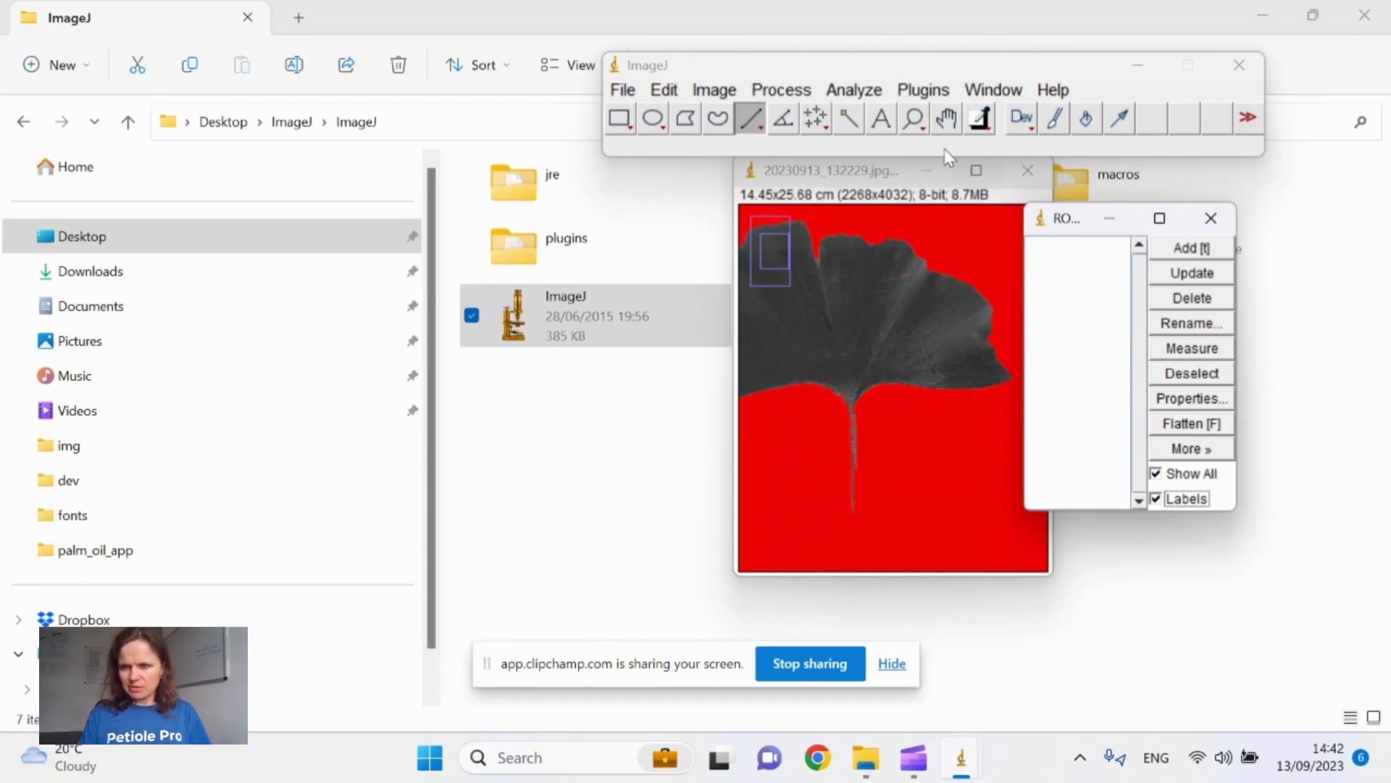
Trace the leaf outline with the Wand tool and add it as ROI 1960-1111
left_click(846, 120)
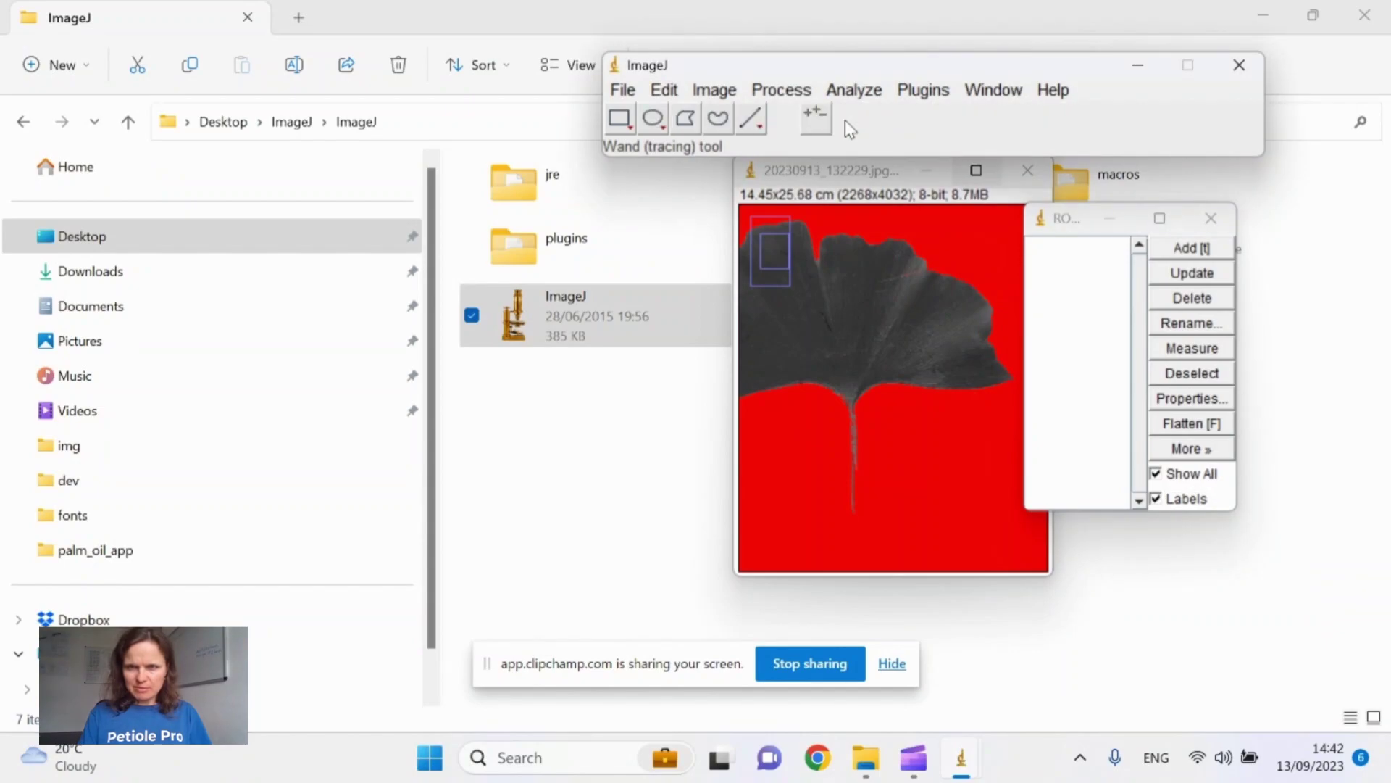
left_click(857, 321)
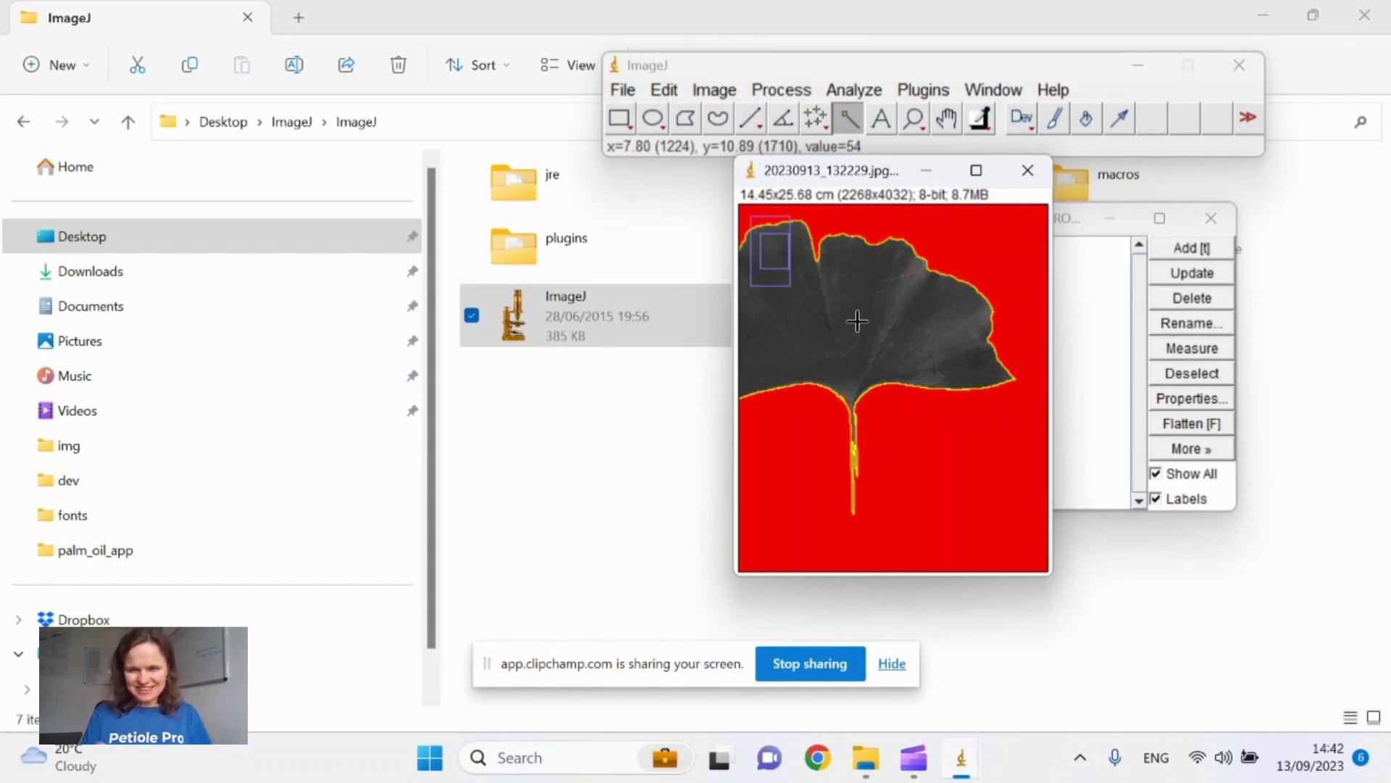
key("plus")
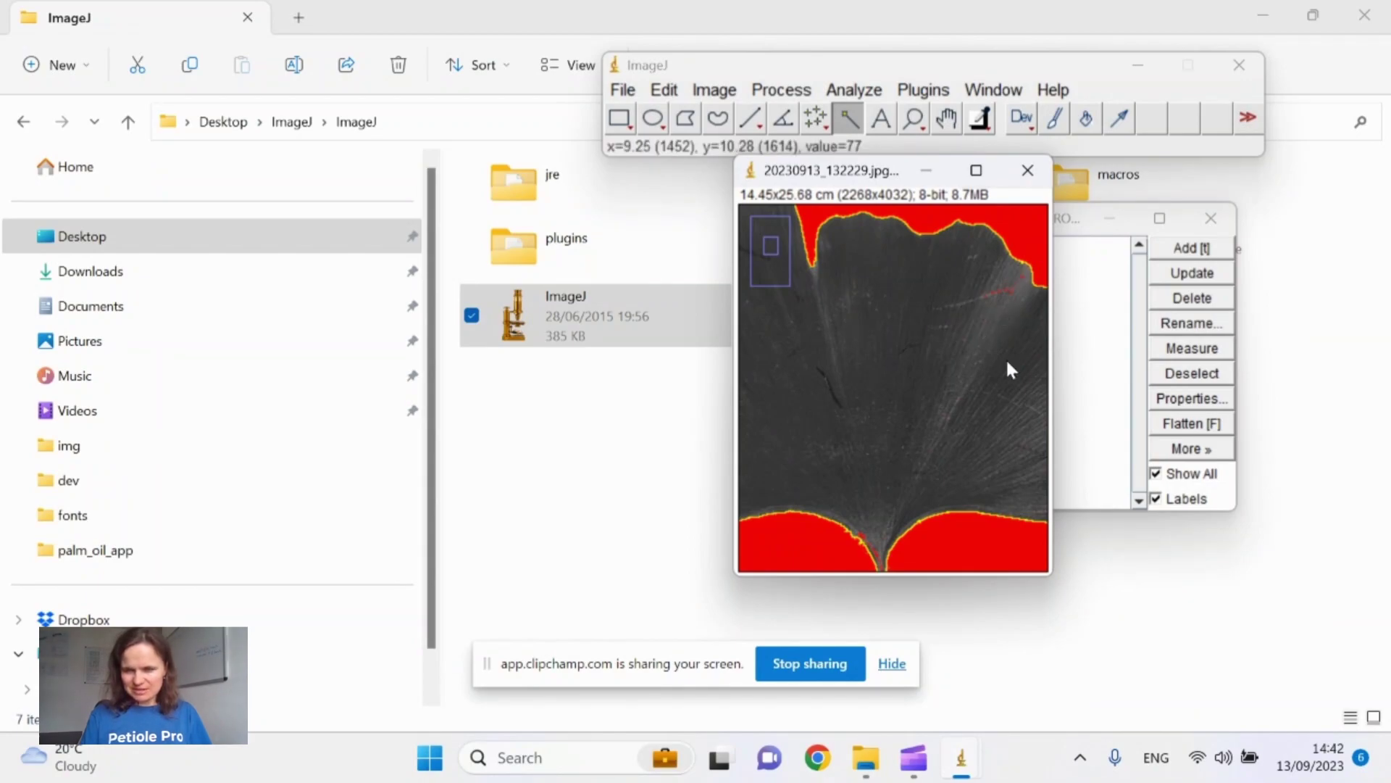
left_click(1202, 254)
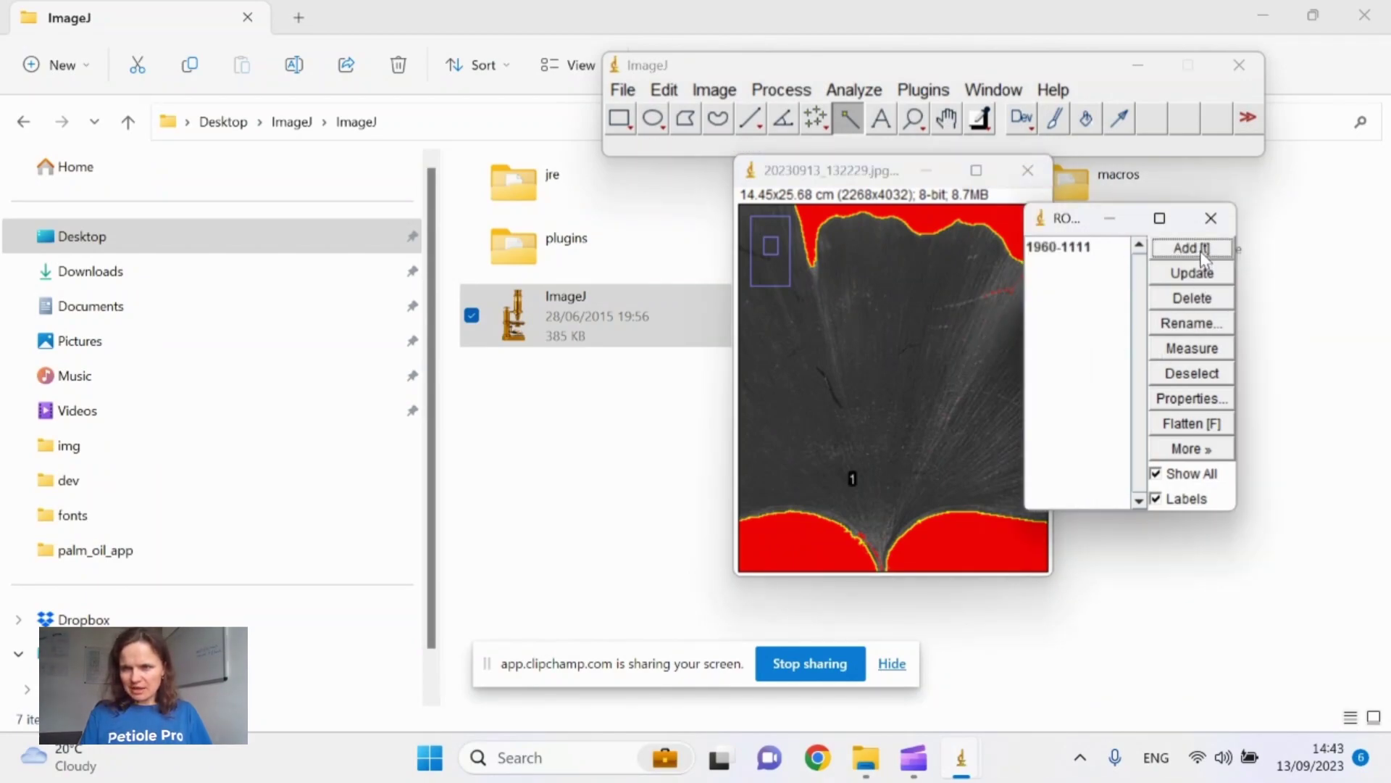
Measure ROI 1960-1111: area 55.825 cm², mean 60.976, min 13, max 177
left_click(1077, 250)
left_click(1192, 349)
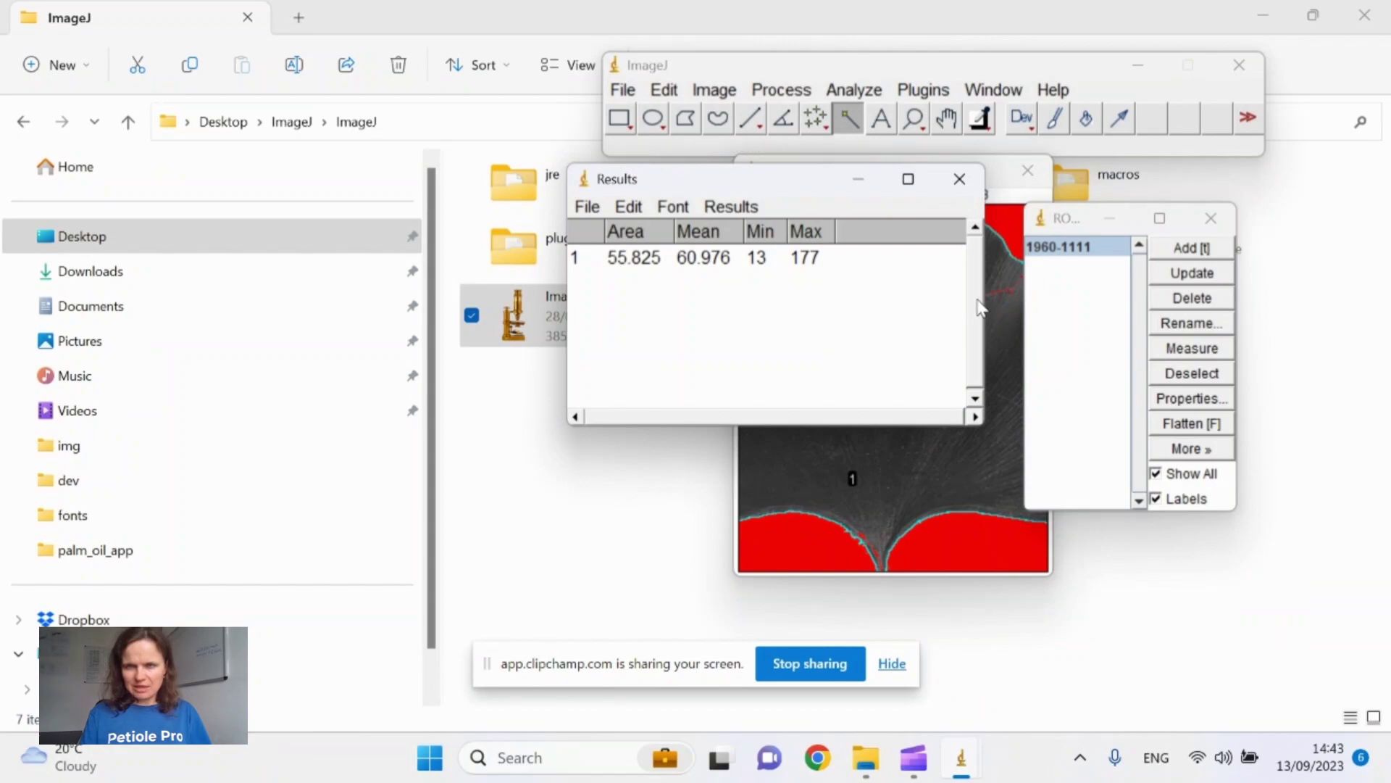
left_click_drag(767, 176, 1238, 149)
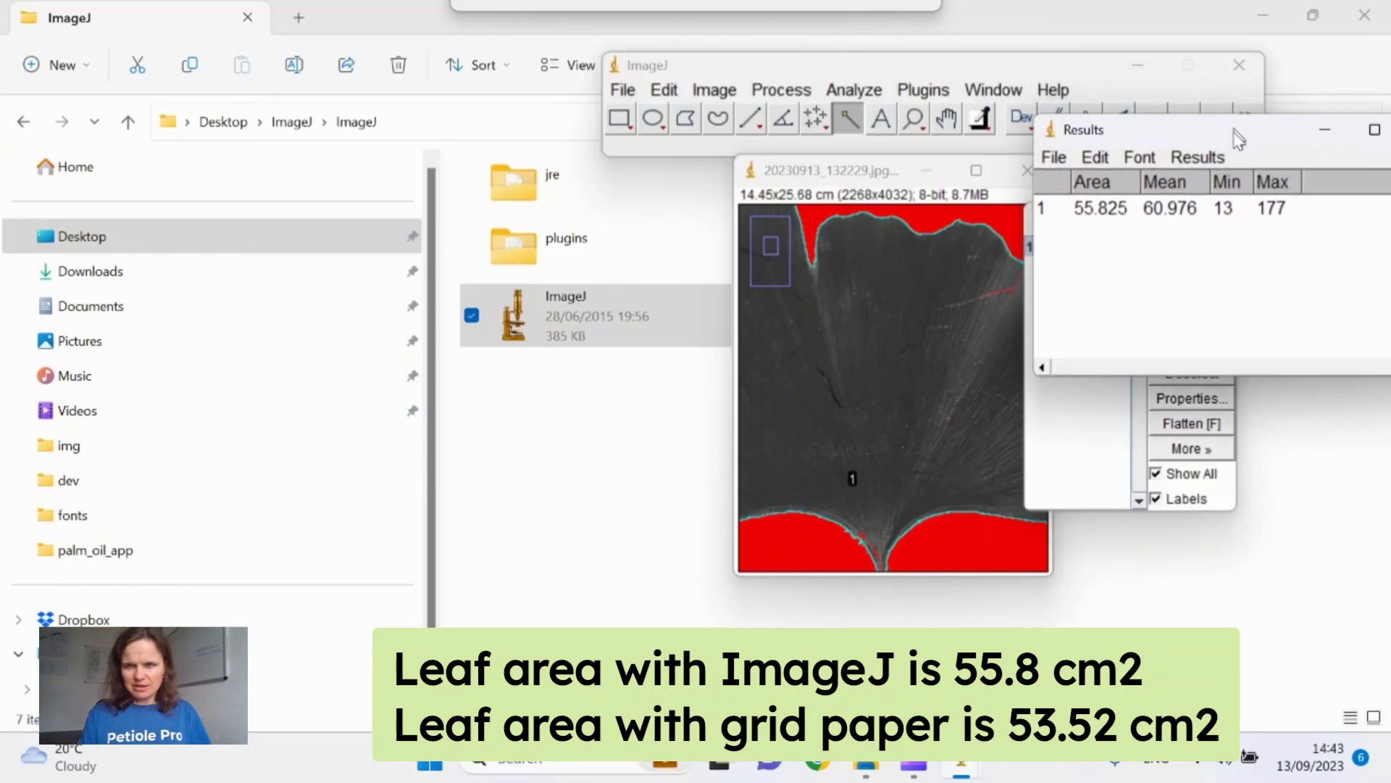
Rearrange the leaf image and Results windows side by side and zoom to check the outline
left_click_drag(892, 175, 691, 159)
key("plus")
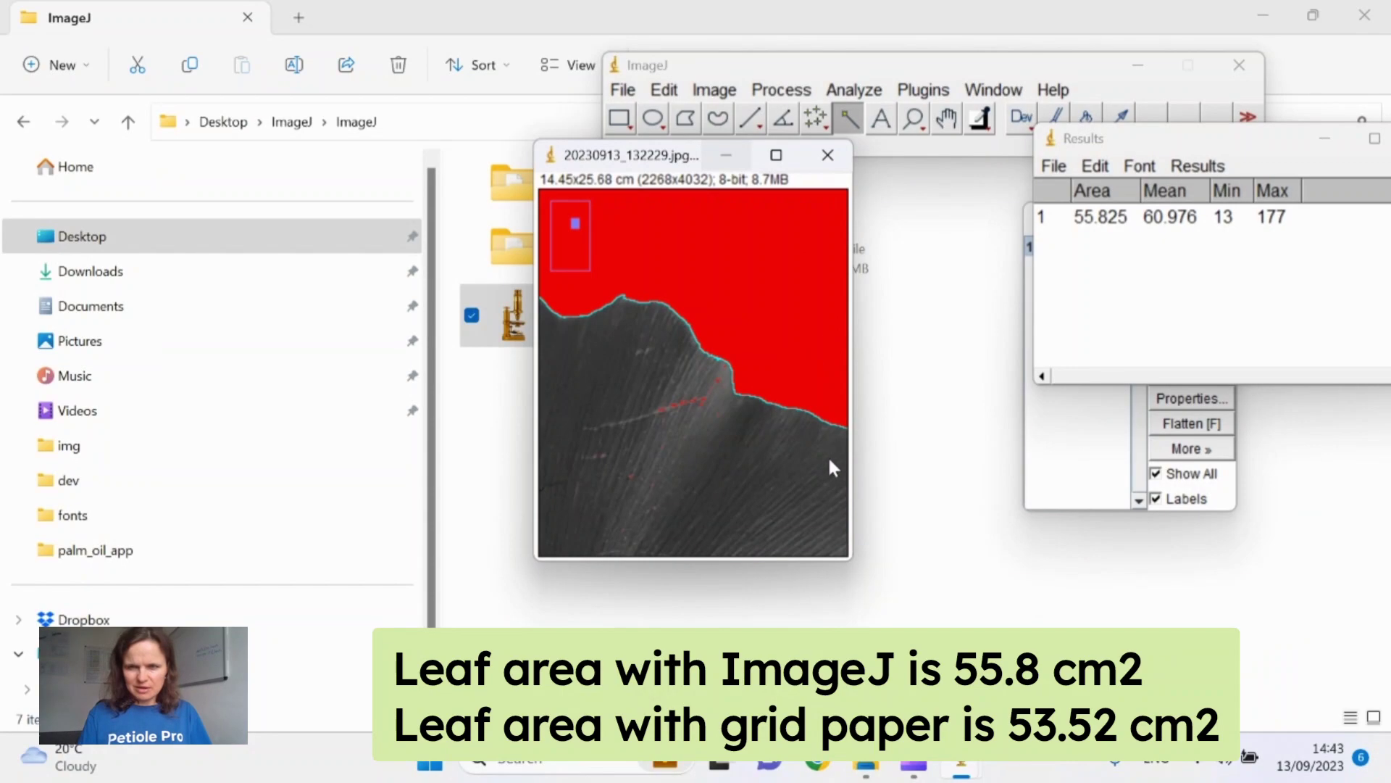
left_click_drag(850, 558, 1245, 694)
scroll(959, 468, "down", 5)
scroll(961, 474, "down", 5)
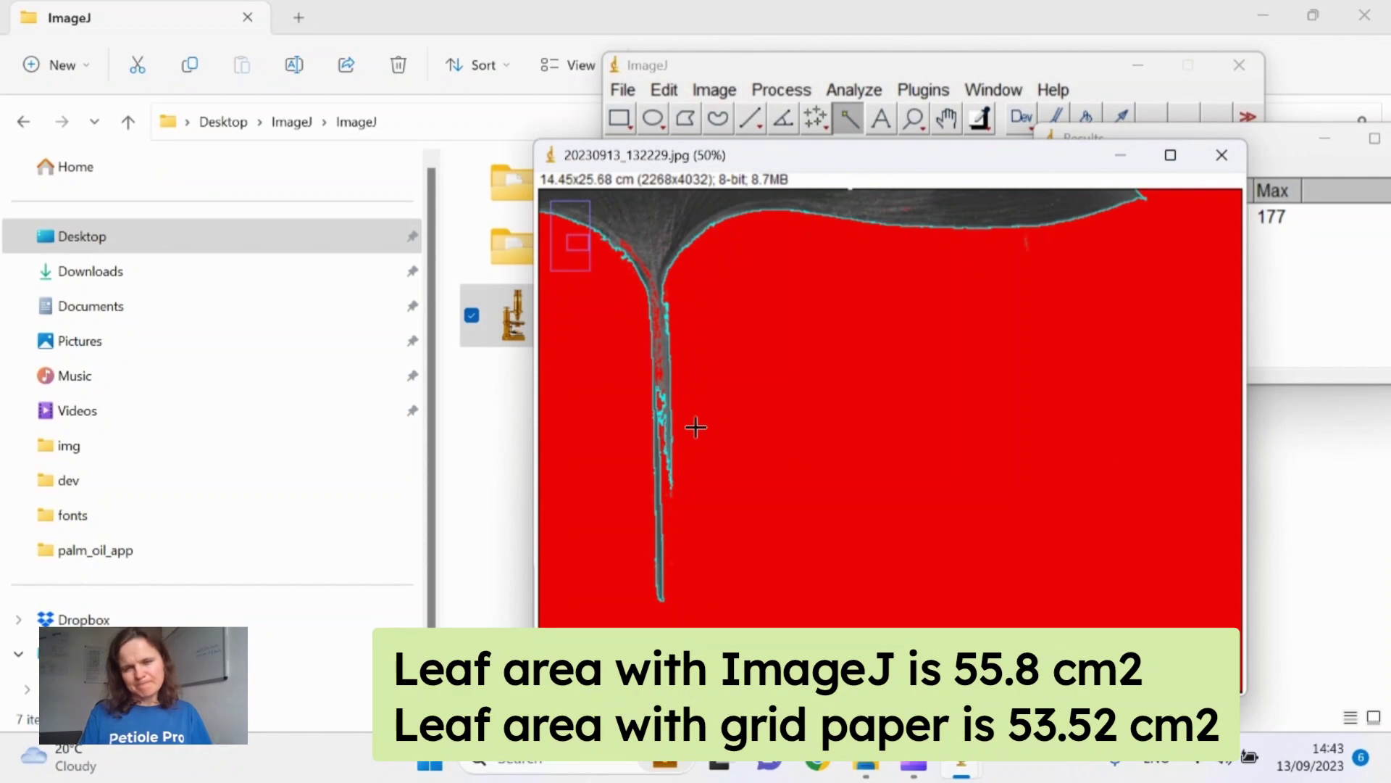
key("minus")
key("minus")
key("minus")
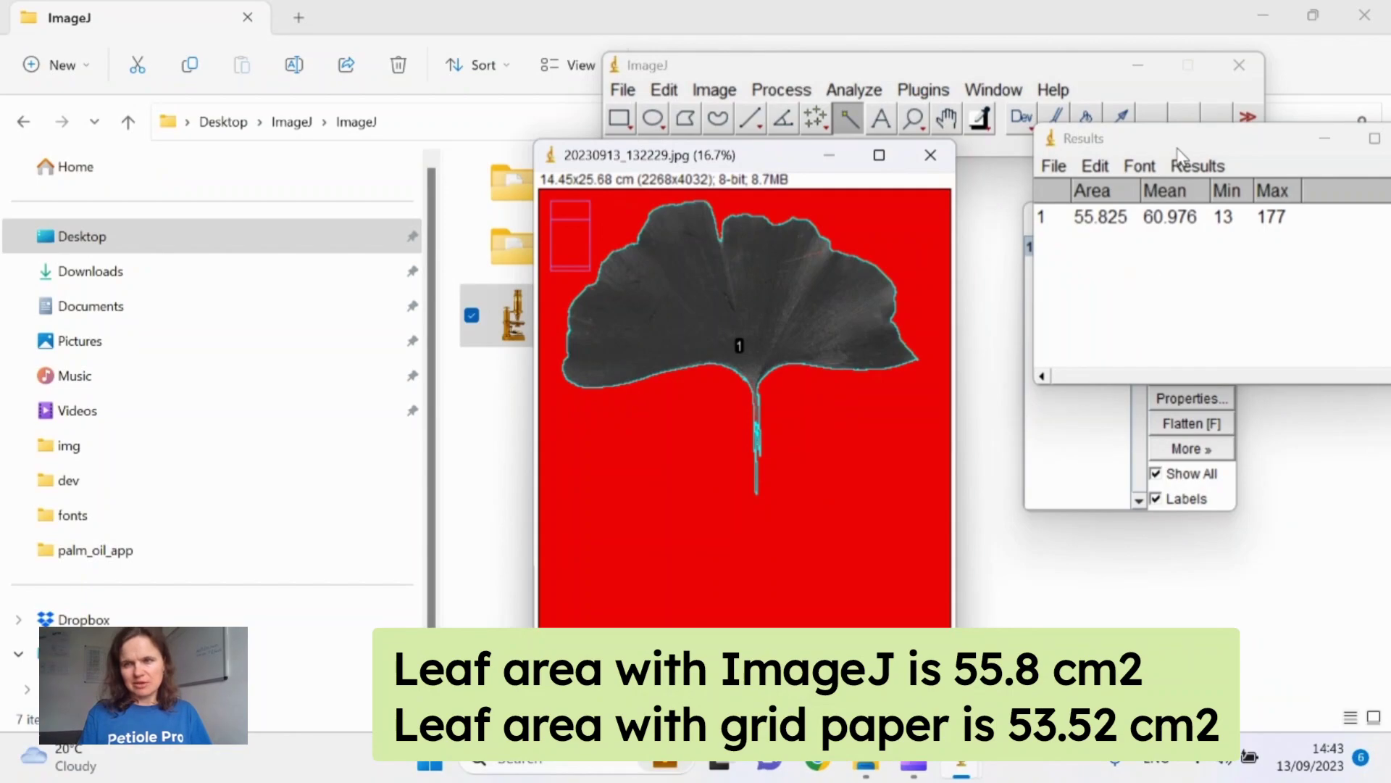
left_click_drag(1181, 143, 1076, 166)
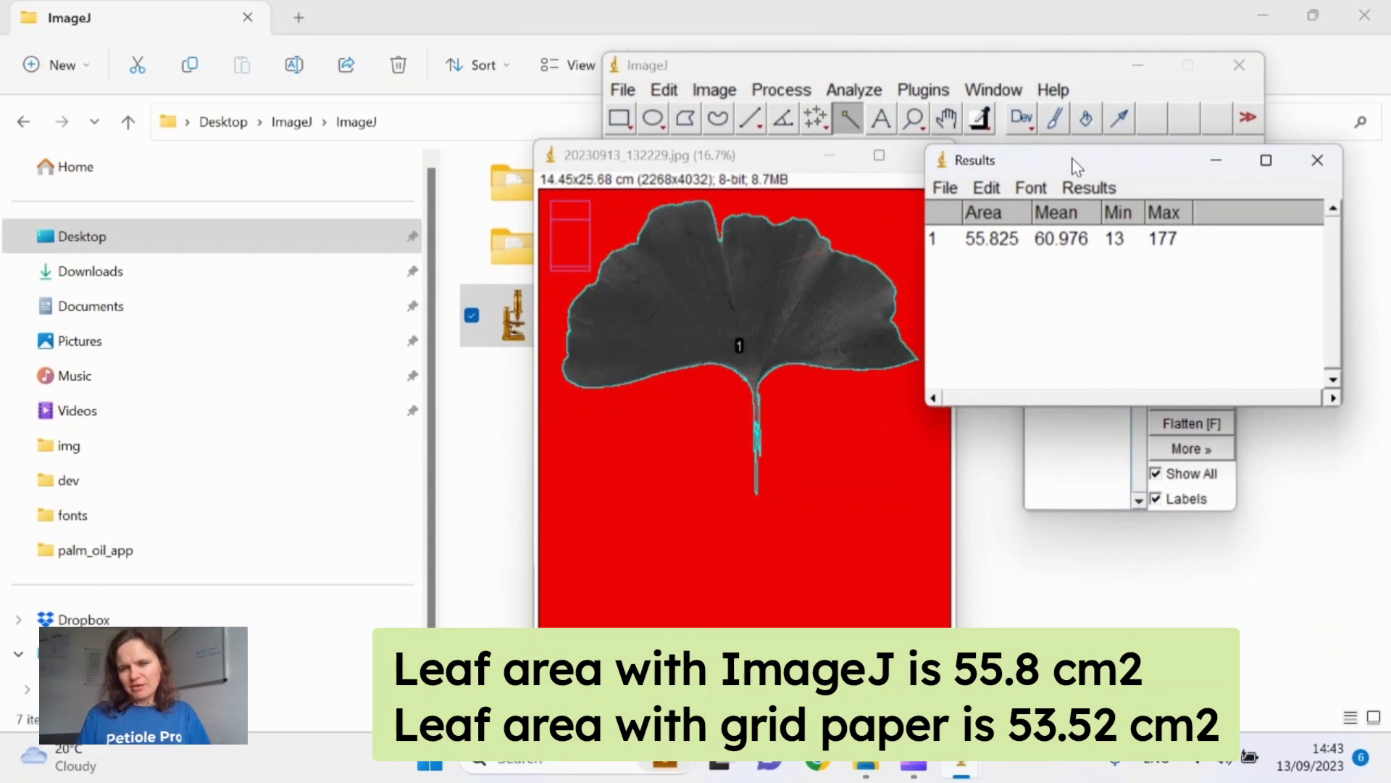